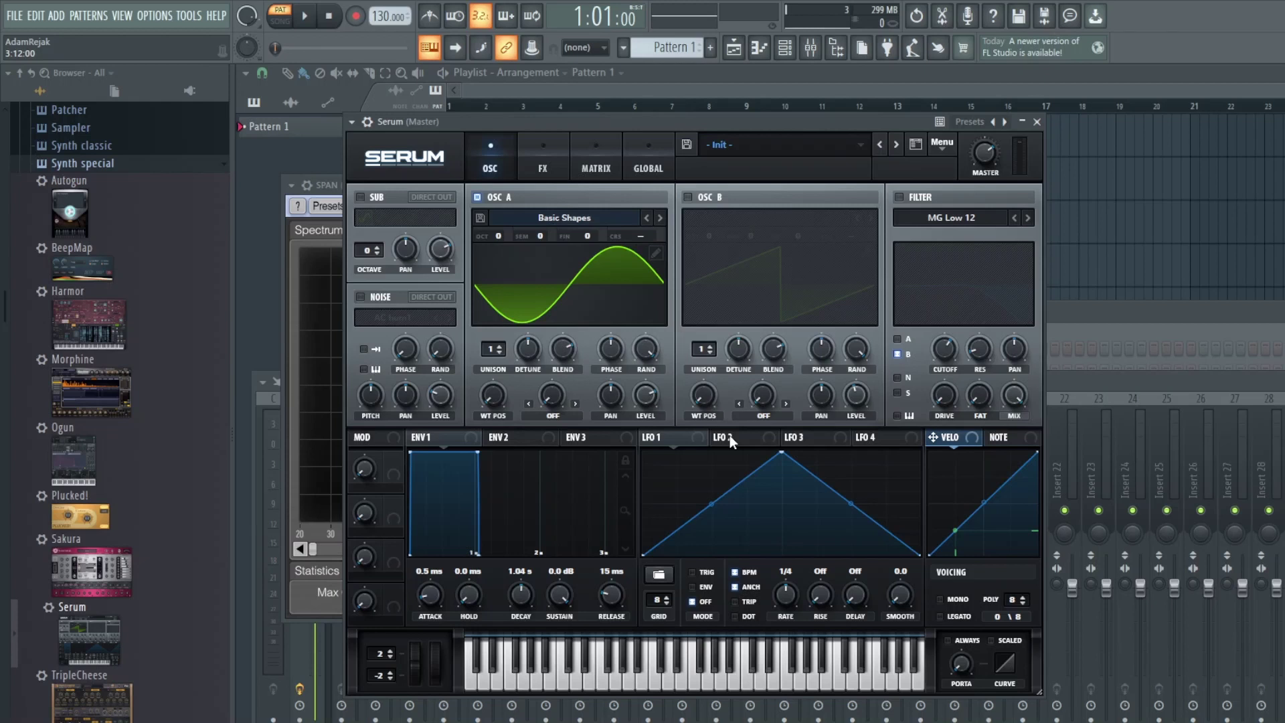
Inspect the spectrum of a played note from oscillator A's unfiltered sine wave in SPAN.
left_click(331, 187)
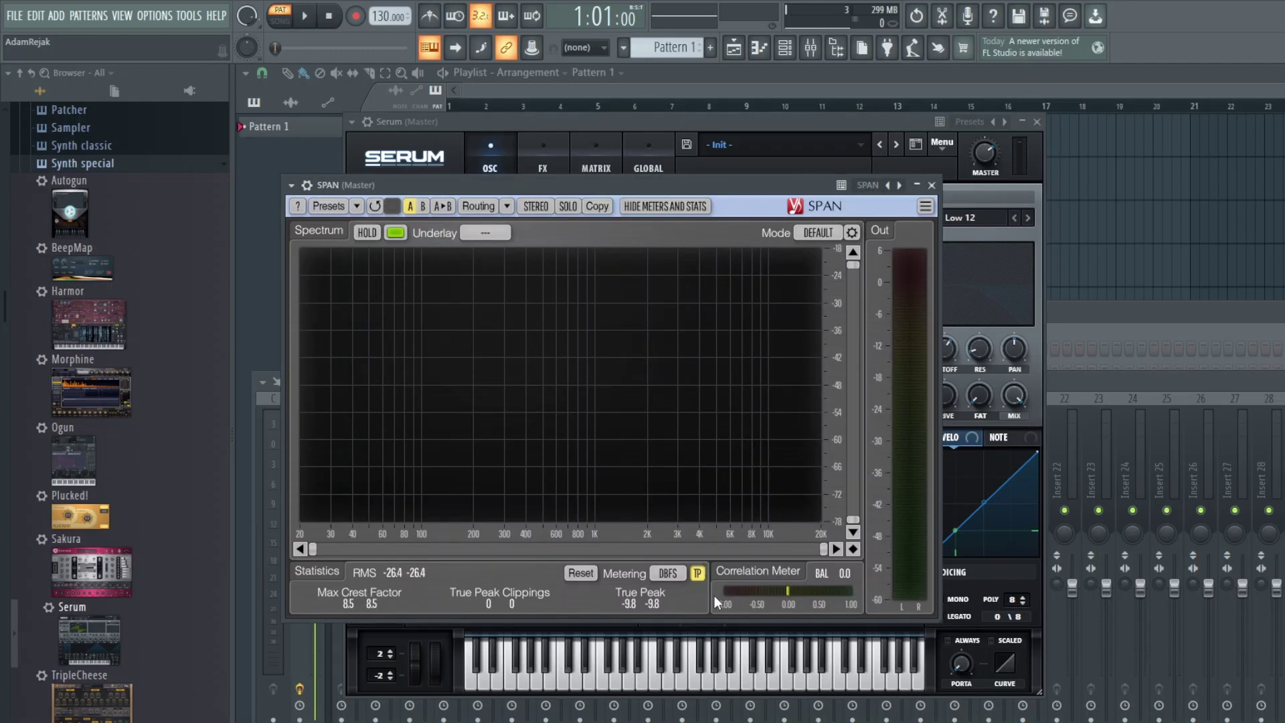
left_click(619, 653)
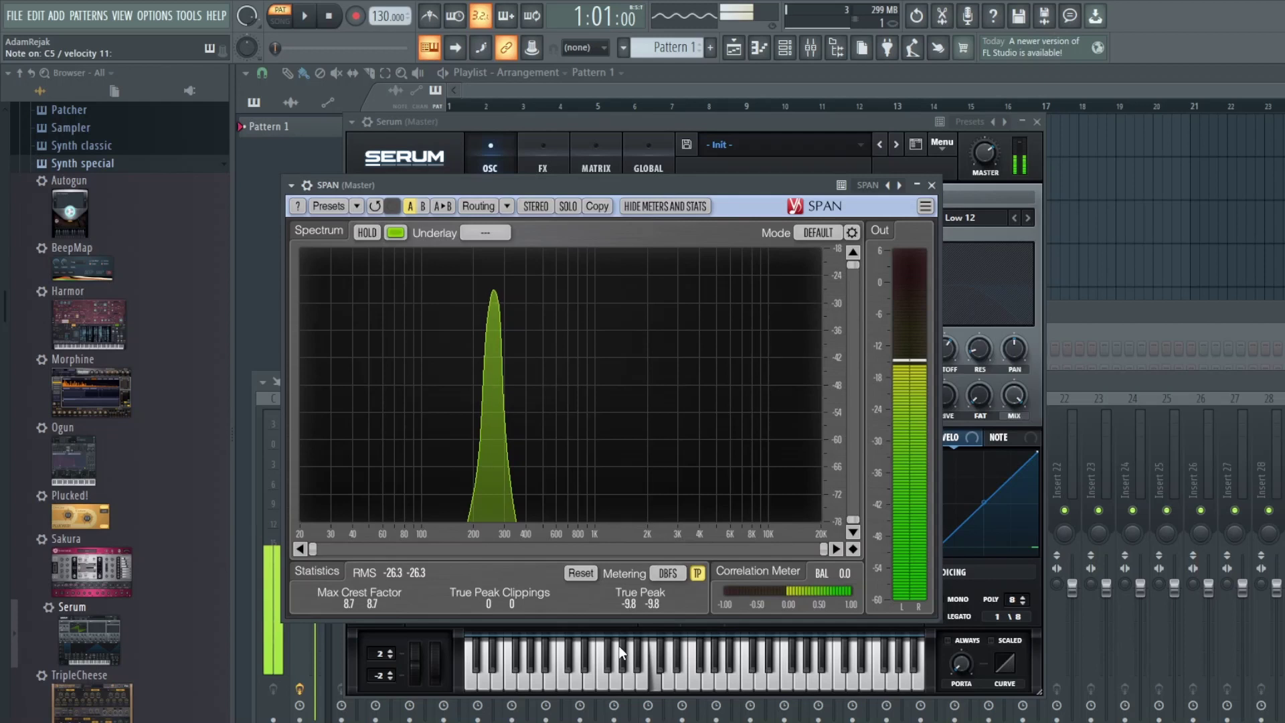
mouse_move(495, 252)
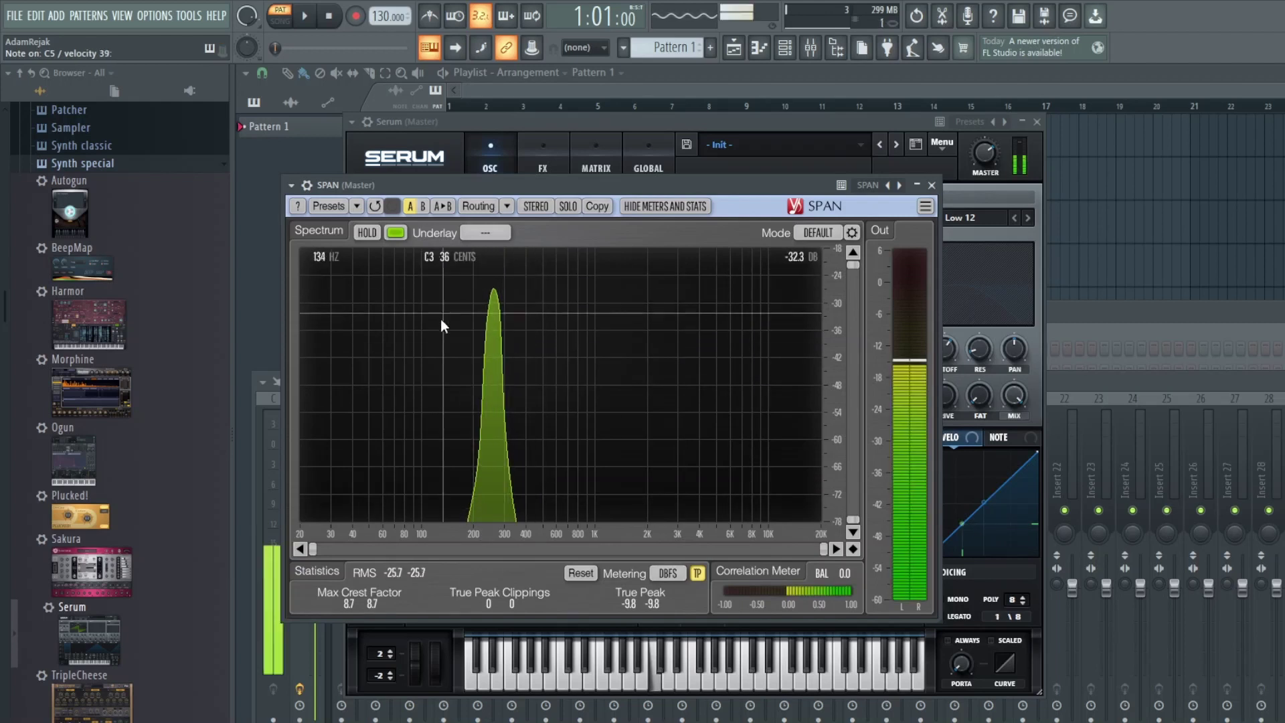
left_click(620, 126)
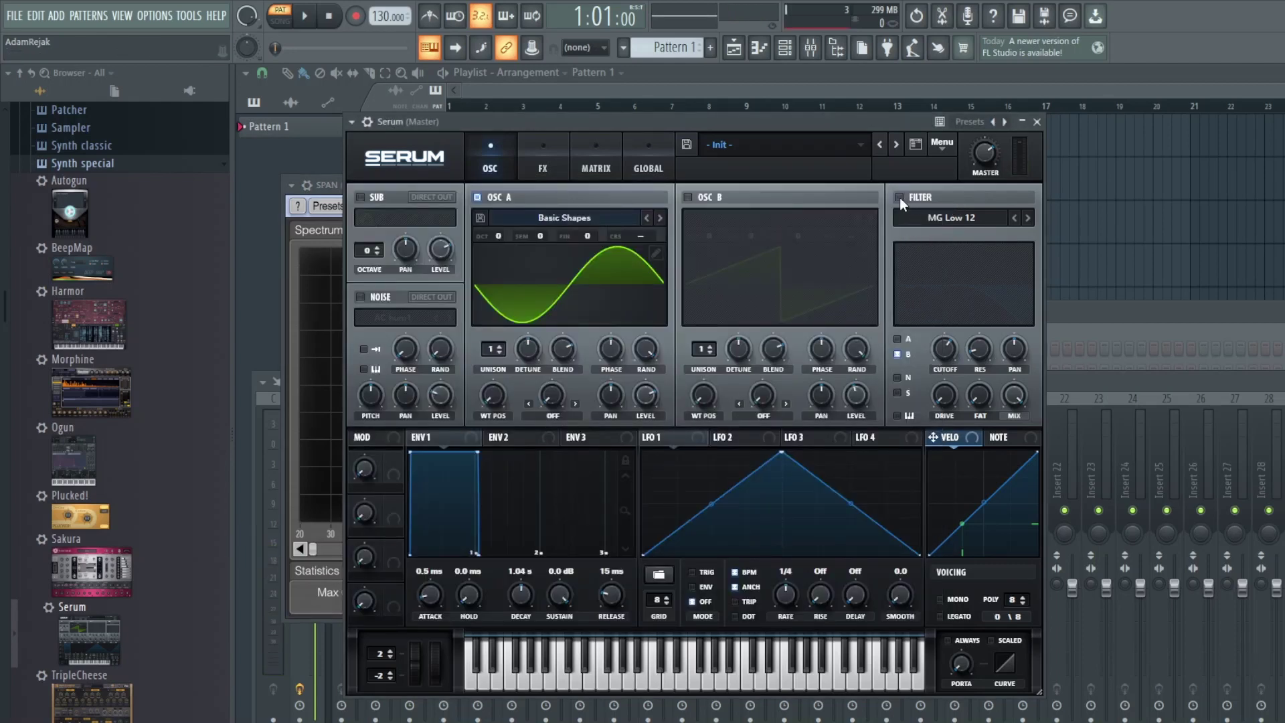
Turn on the MG Low 12 filter, route only oscillator A through it, and set the cutoff to 1288 Hz.
left_click(898, 339)
left_click(898, 198)
mouse_move(941, 348)
left_mouse_down()
mouse_move(934, 270)
mouse_move(939, 388)
mouse_move(942, 348)
left_mouse_up()
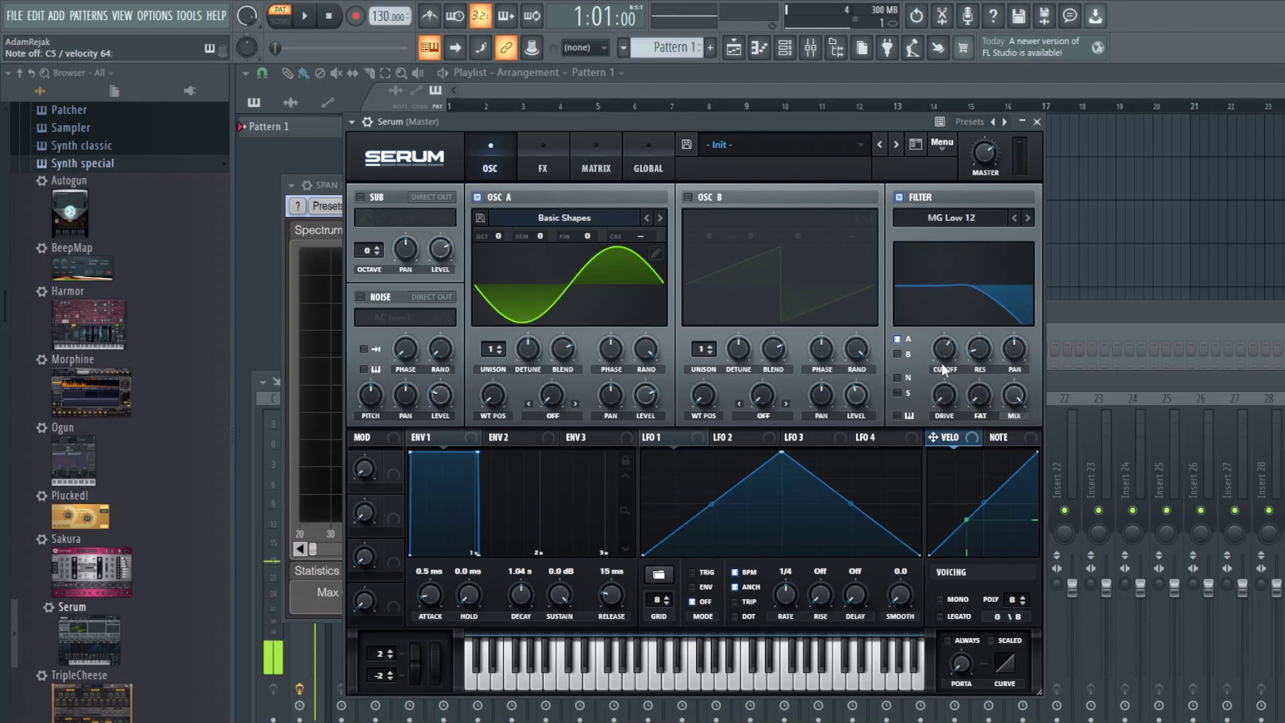
left_click(323, 196)
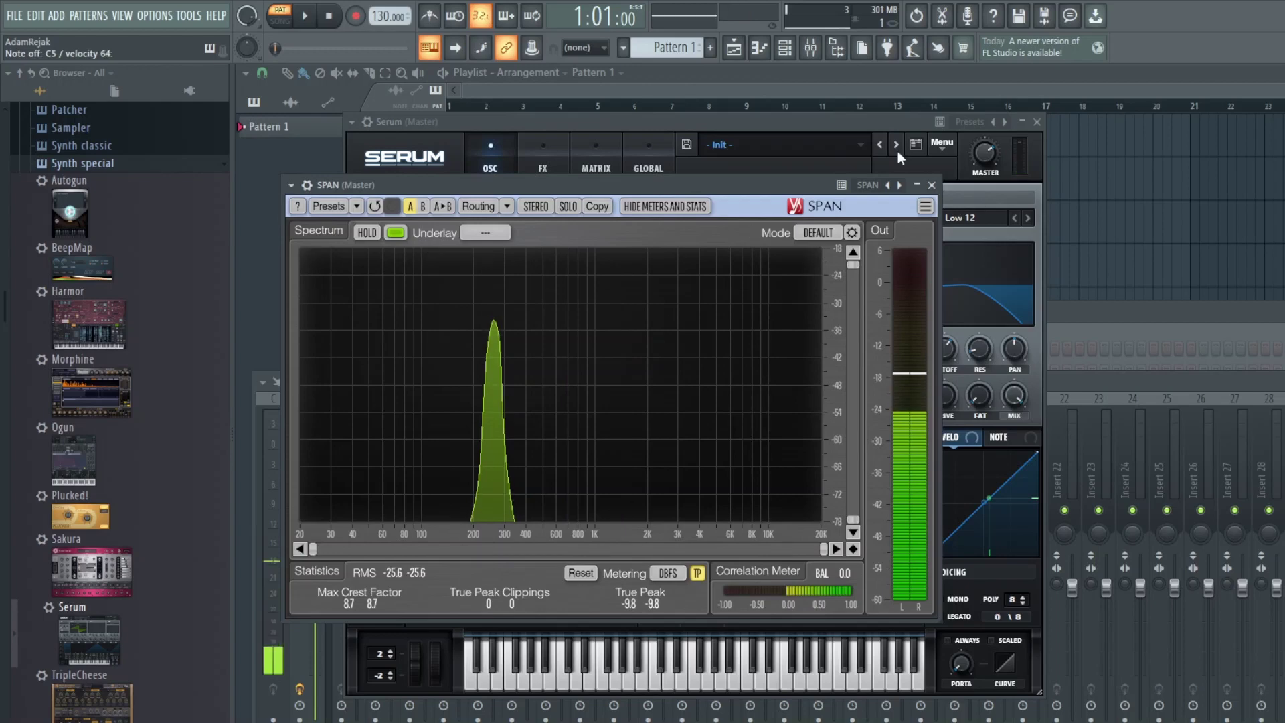
left_click(860, 123)
Sweep the filter cutoff down to about 213 Hz and back up while a note plays.
mouse_move(944, 350)
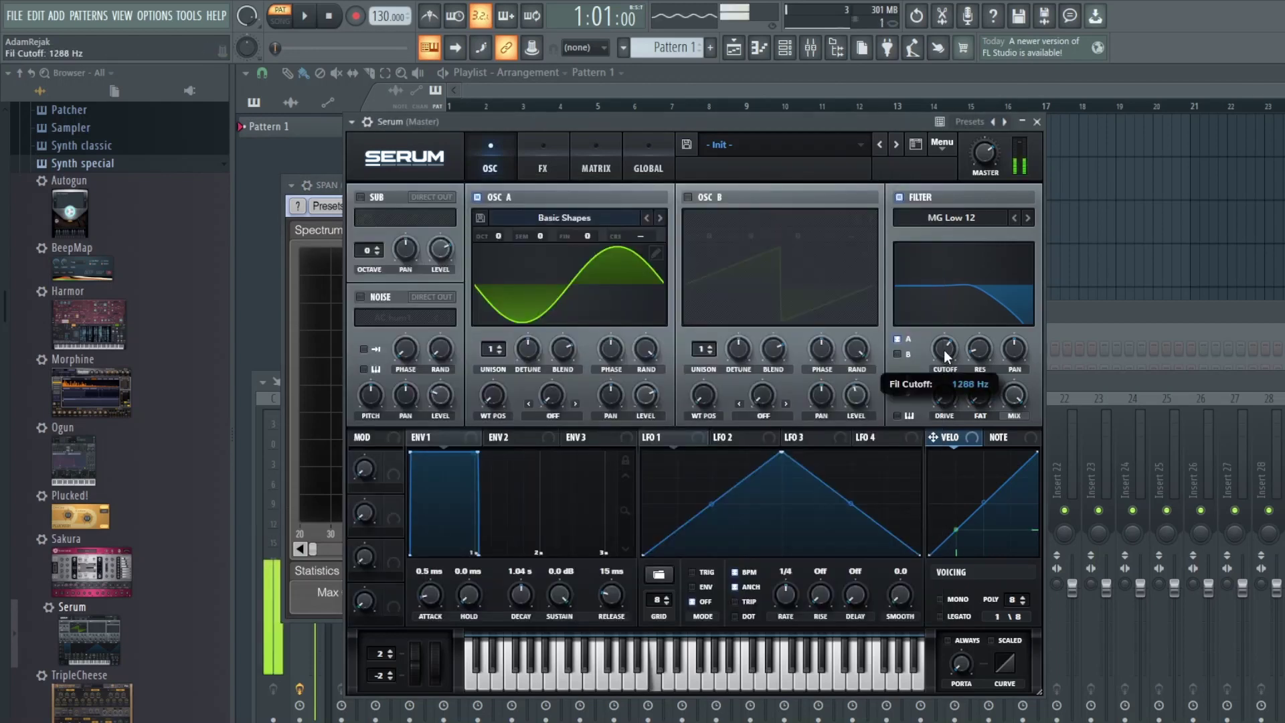
left_click_drag(944, 351, 943, 391)
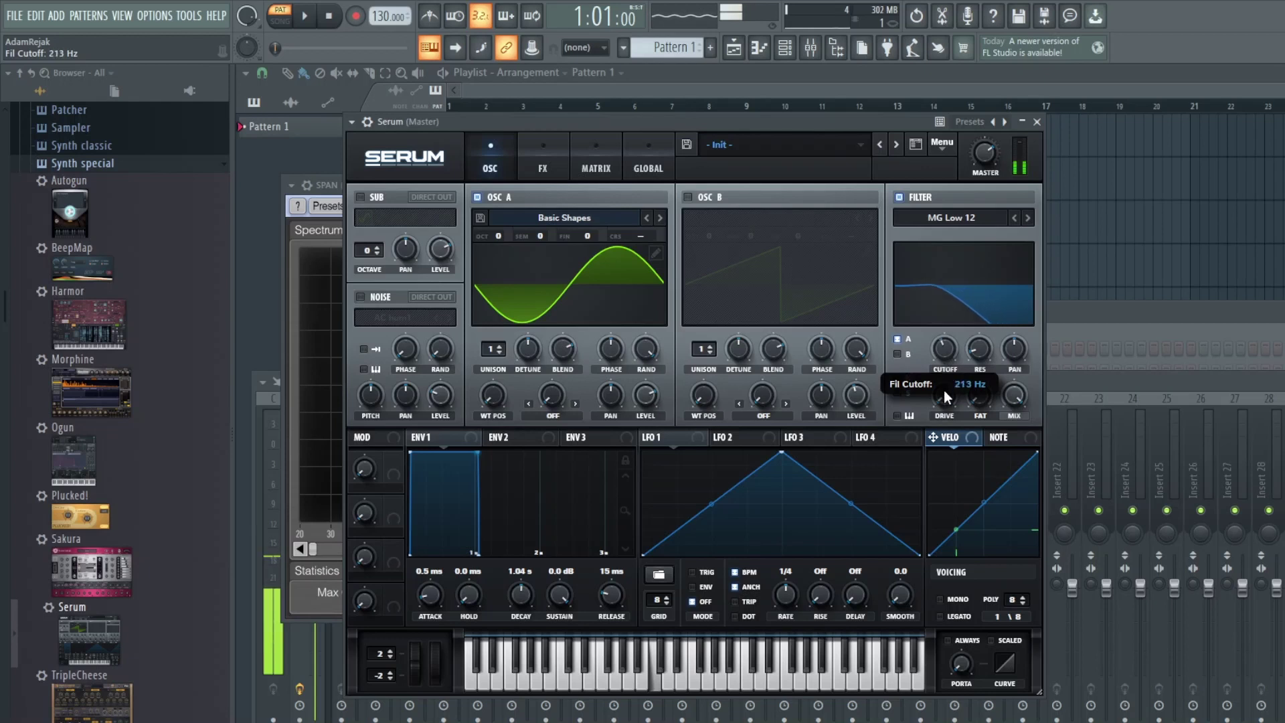
left_click_drag(944, 391, 952, 347)
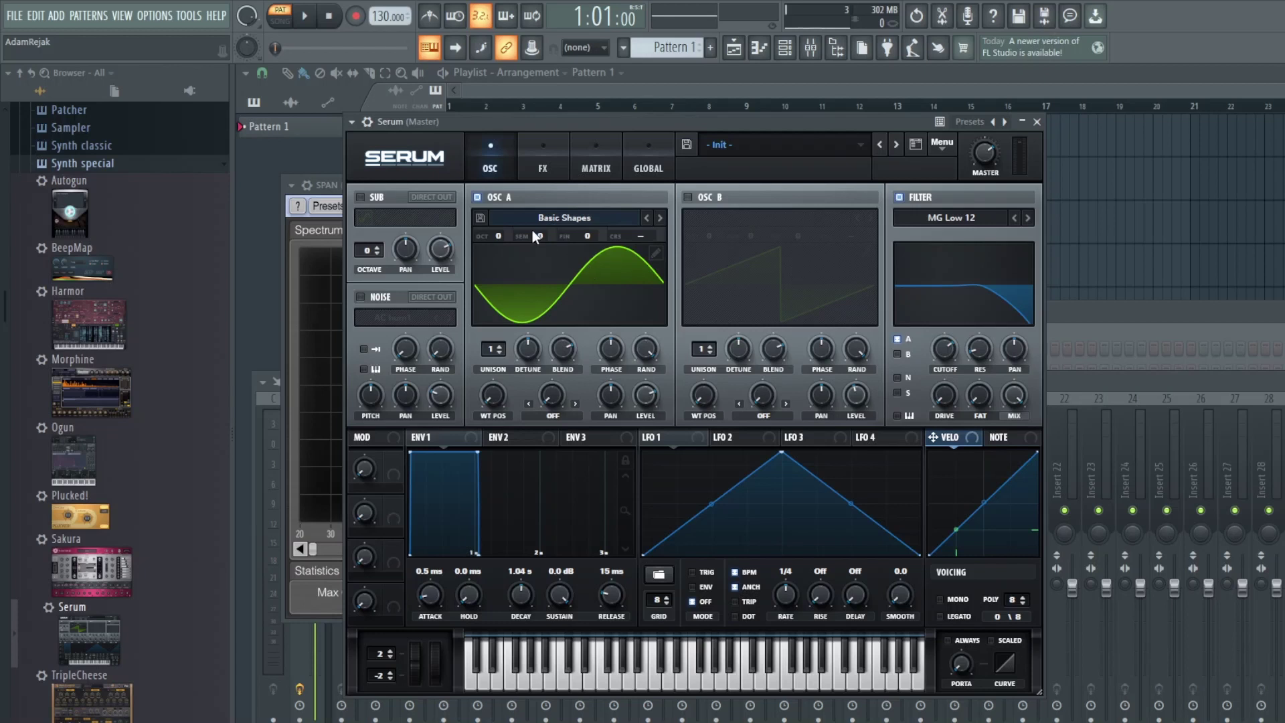
Set oscillator A's octave to -2 and check the played note's spectrum in SPAN.
mouse_move(495, 236)
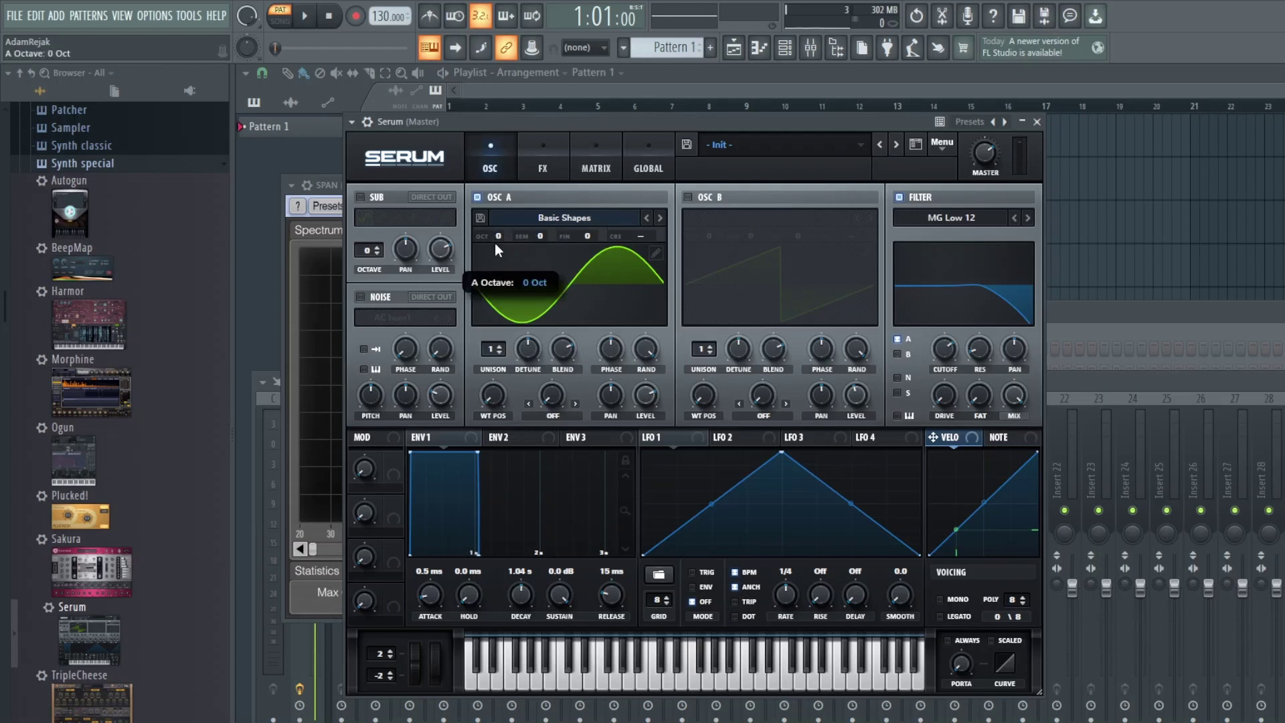
left_click_drag(495, 261, 495, 296)
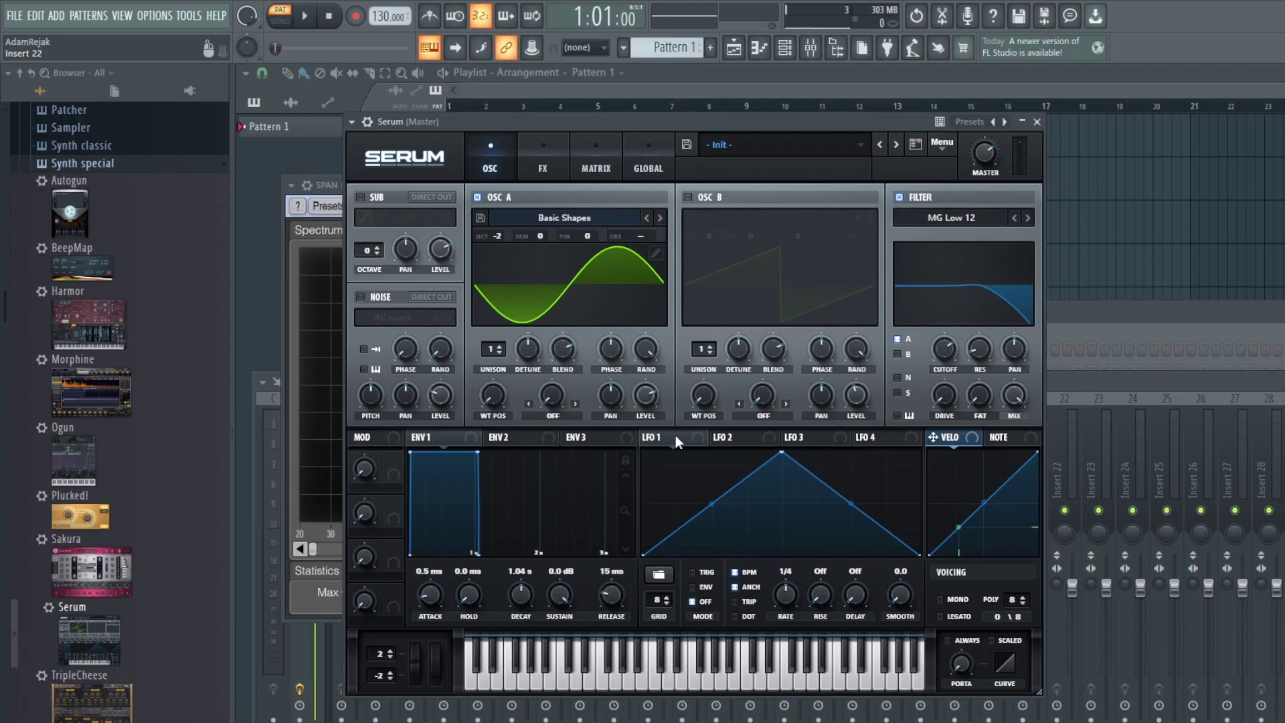
left_click(324, 184)
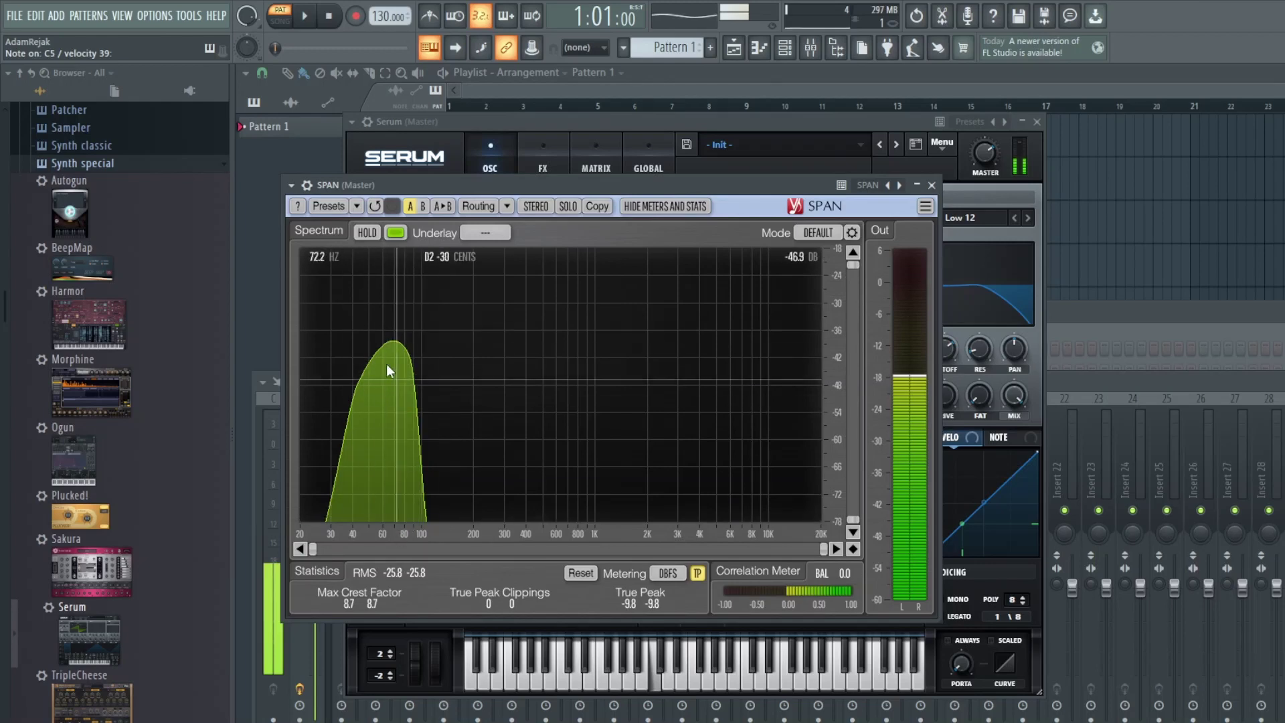
left_click(677, 124)
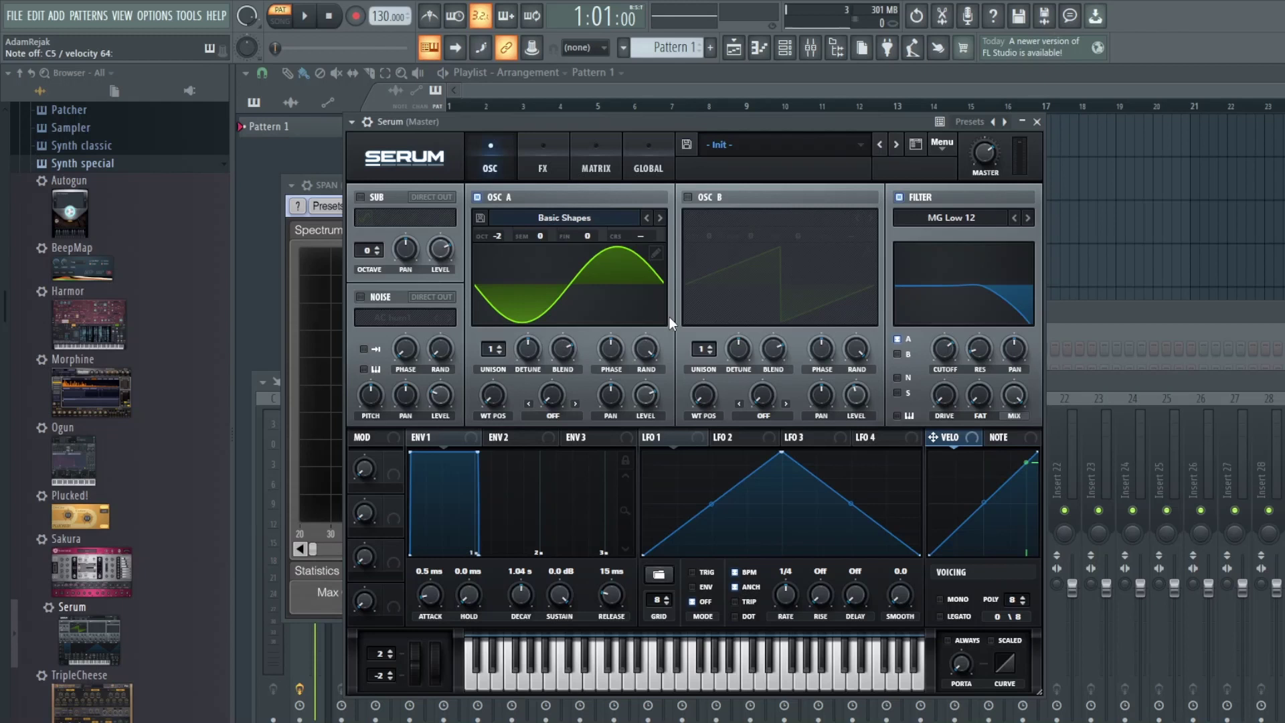
Turn on oscillator B with its level at about 29% and return oscillator A's octave to 0.
left_click(688, 197)
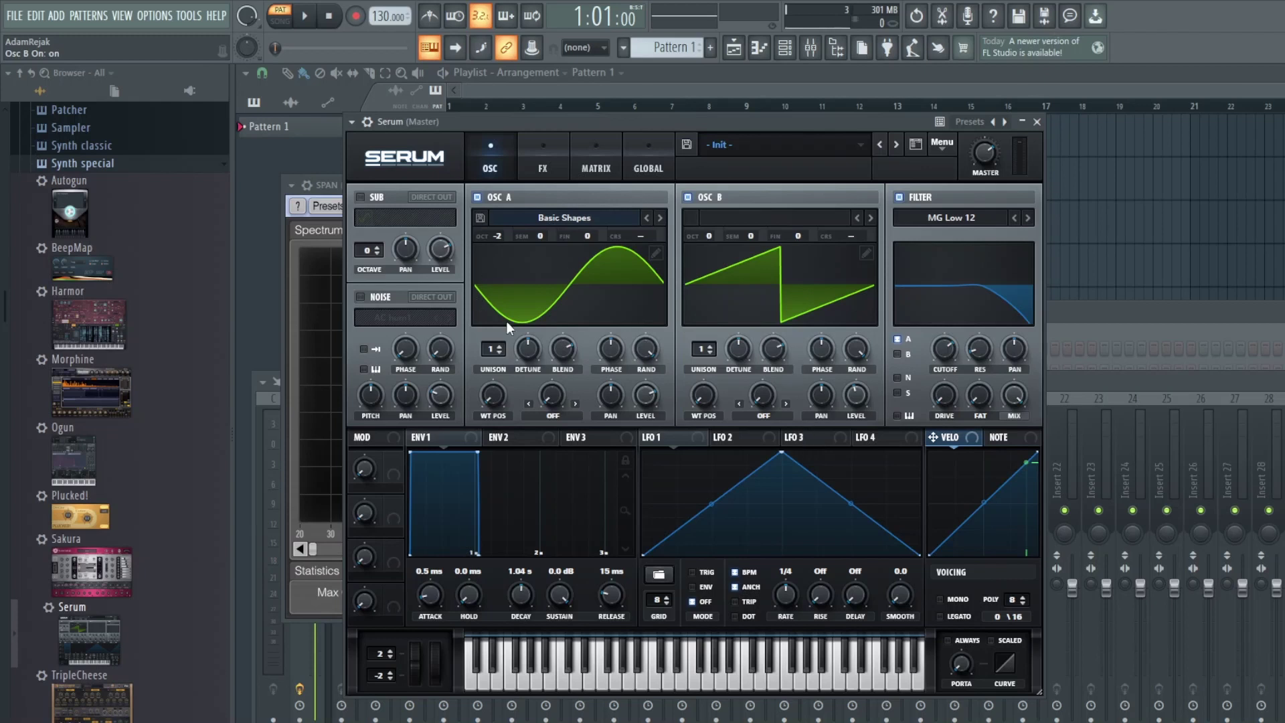
left_click_drag(495, 239, 499, 205)
mouse_move(854, 396)
left_click_drag(855, 433, 853, 474)
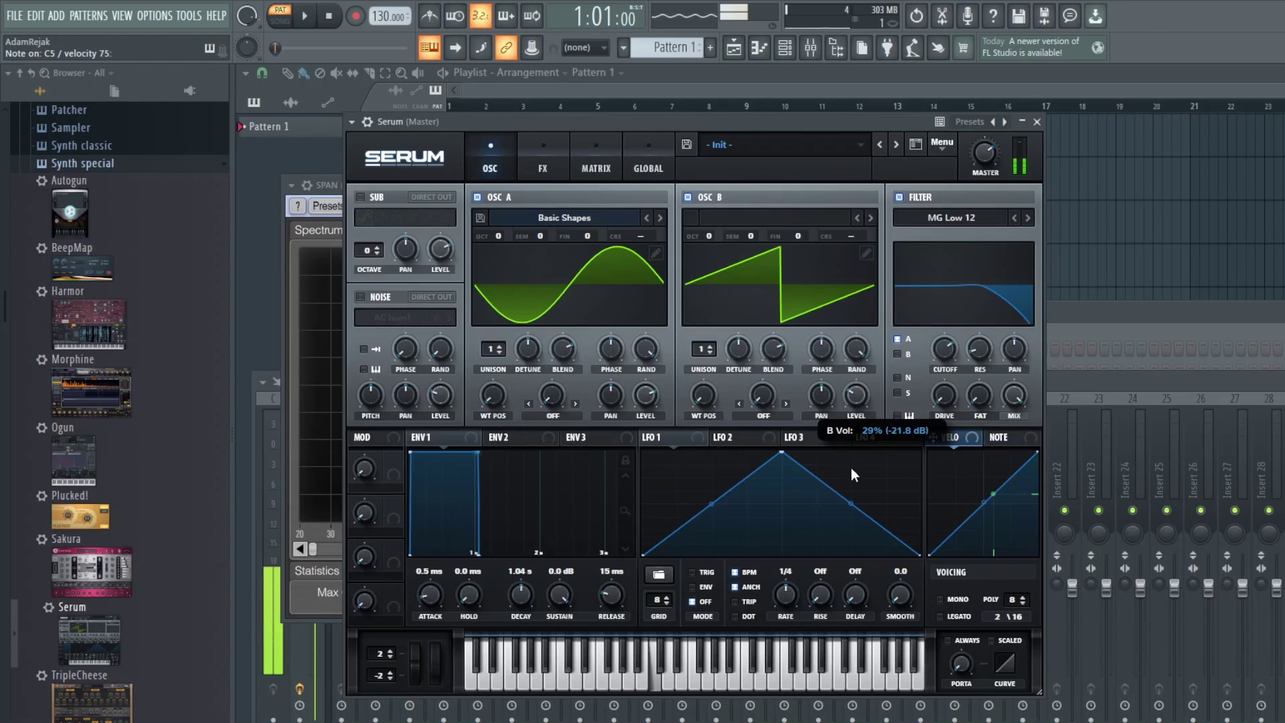
mouse_move(850, 467)
left_mouse_down()
mouse_move(856, 430)
mouse_move(860, 466)
left_mouse_up()
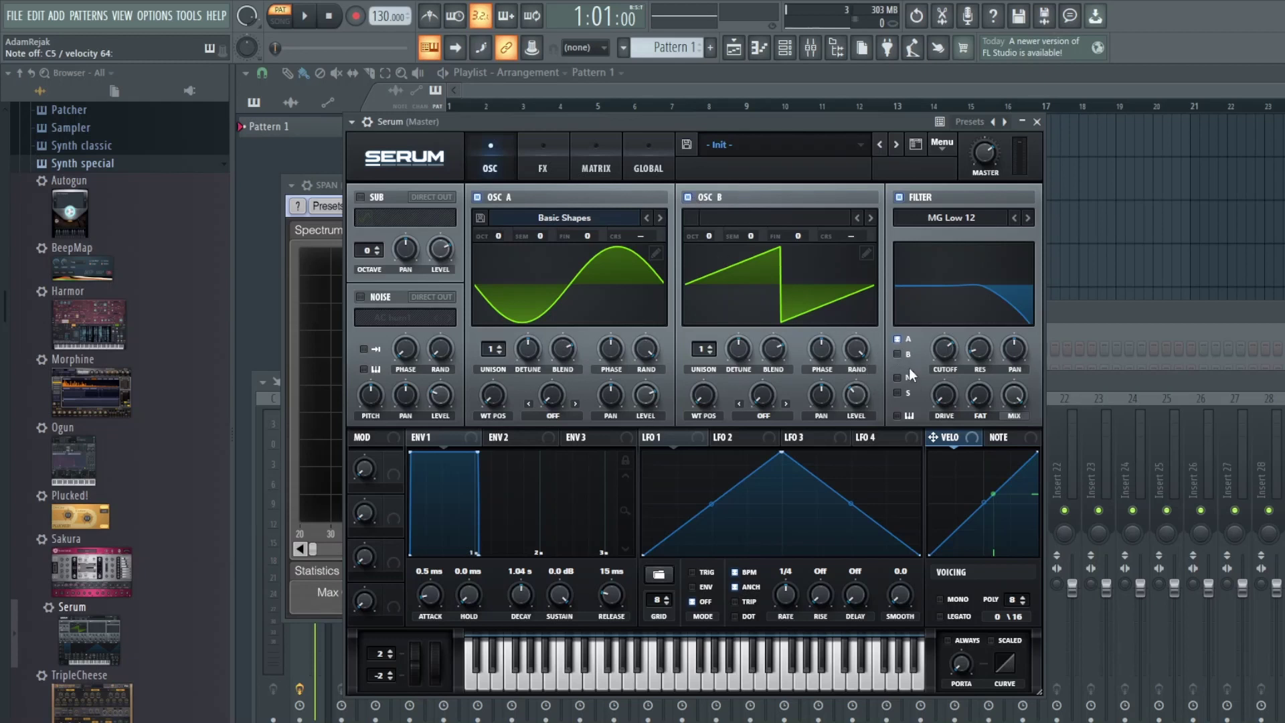
Route oscillator B through the filter as well and set the cutoff to about 715 Hz.
left_click(897, 354)
left_click_drag(941, 352, 942, 375)
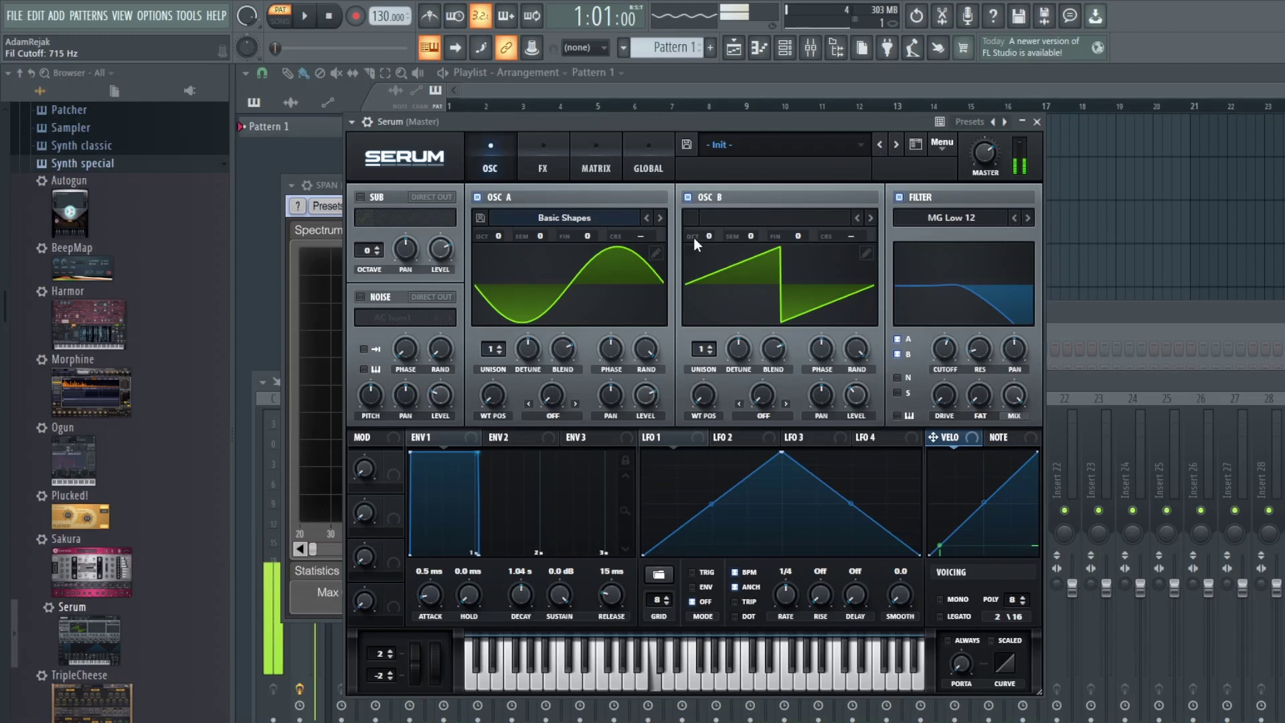
Set the octave of both oscillator B and oscillator A to -1.
mouse_move(693, 238)
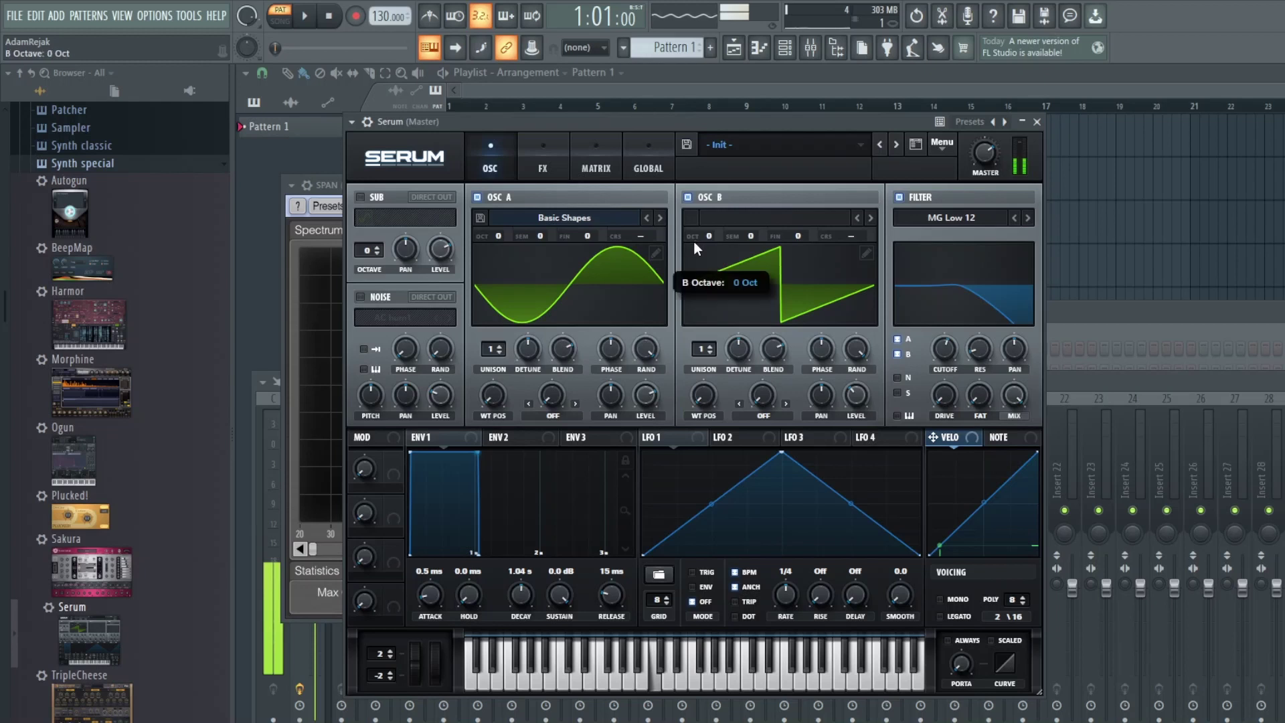
left_click_drag(693, 243, 693, 255)
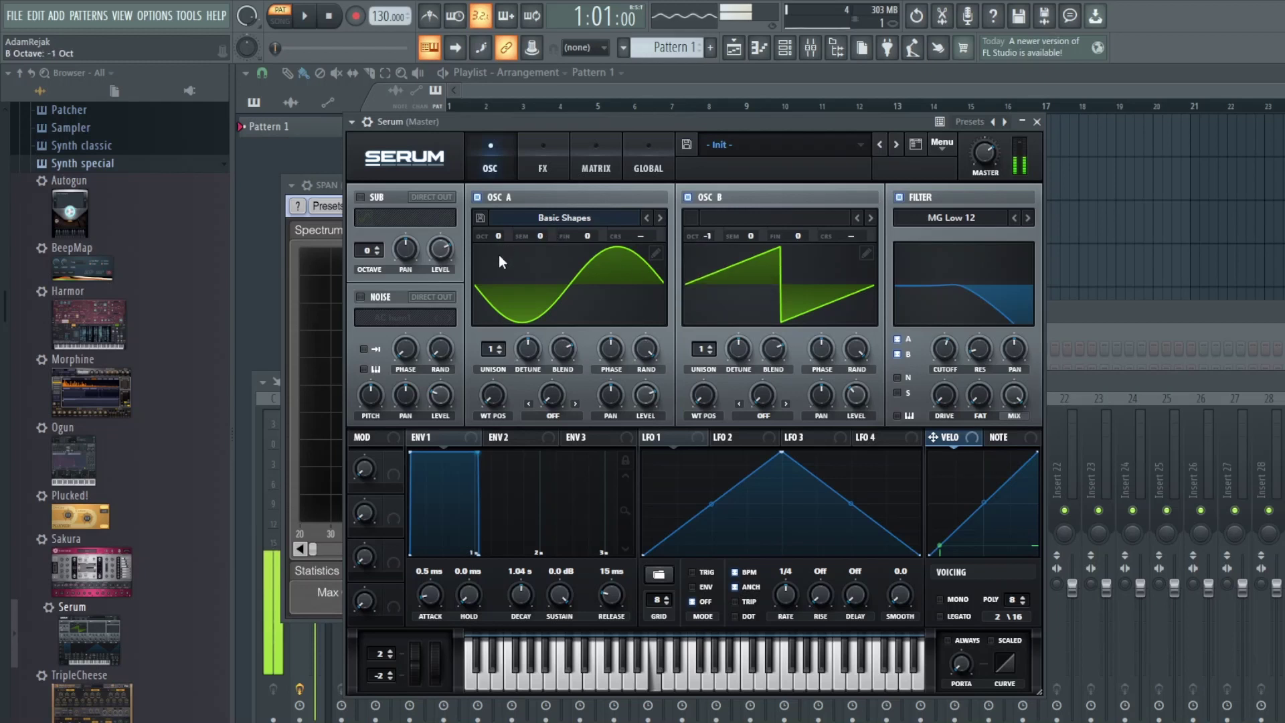
left_click_drag(487, 238, 488, 243)
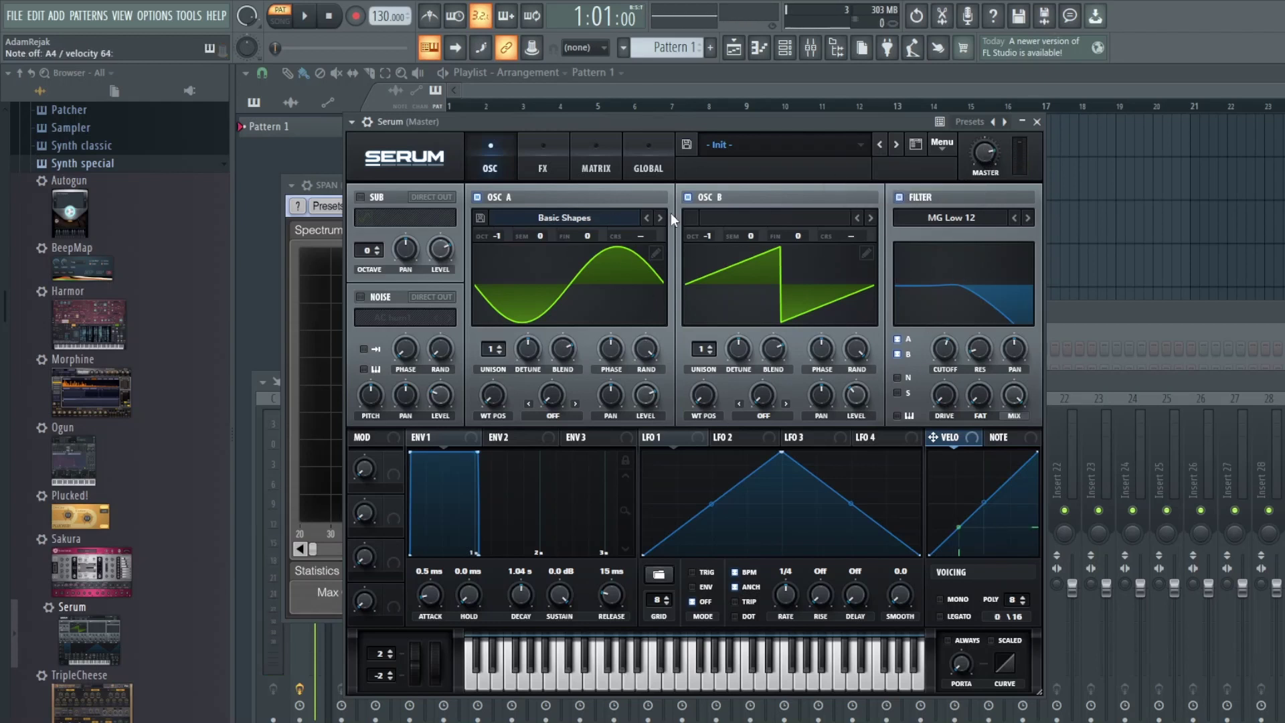
Turn off the filter and oscillator B to audition oscillator A's sine alone at octave -1.
left_click(896, 198)
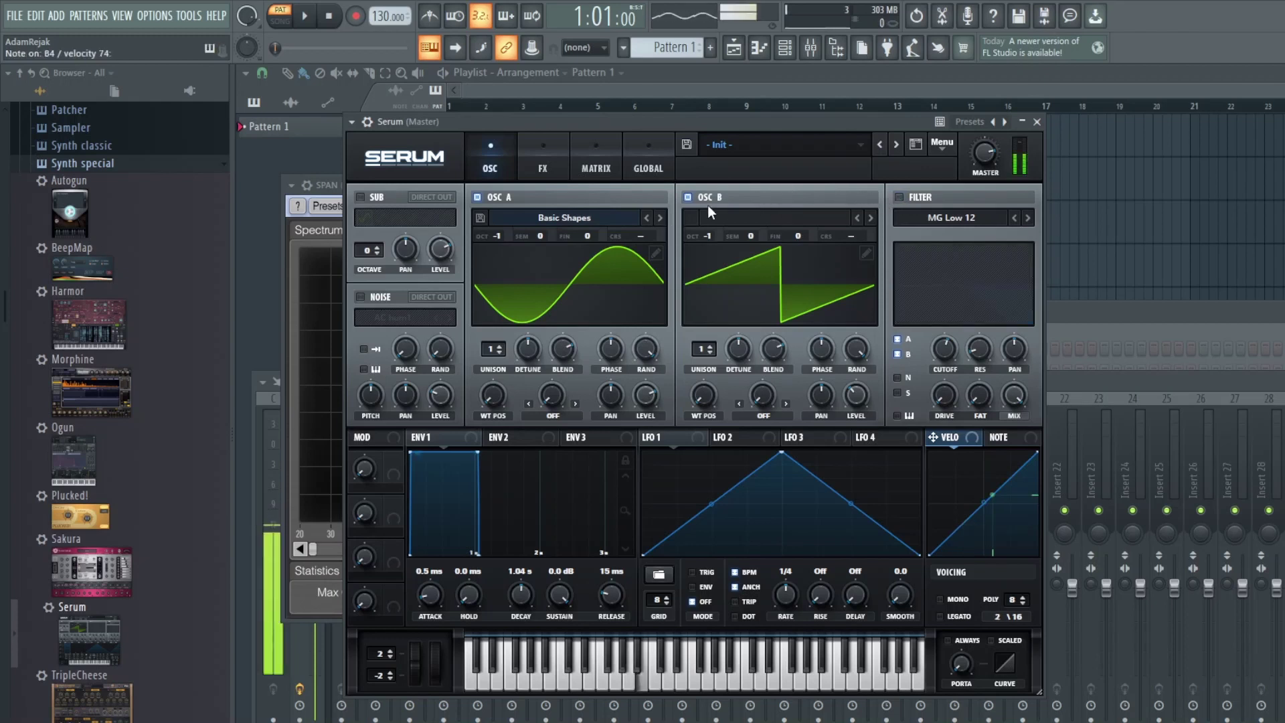
left_click(687, 196)
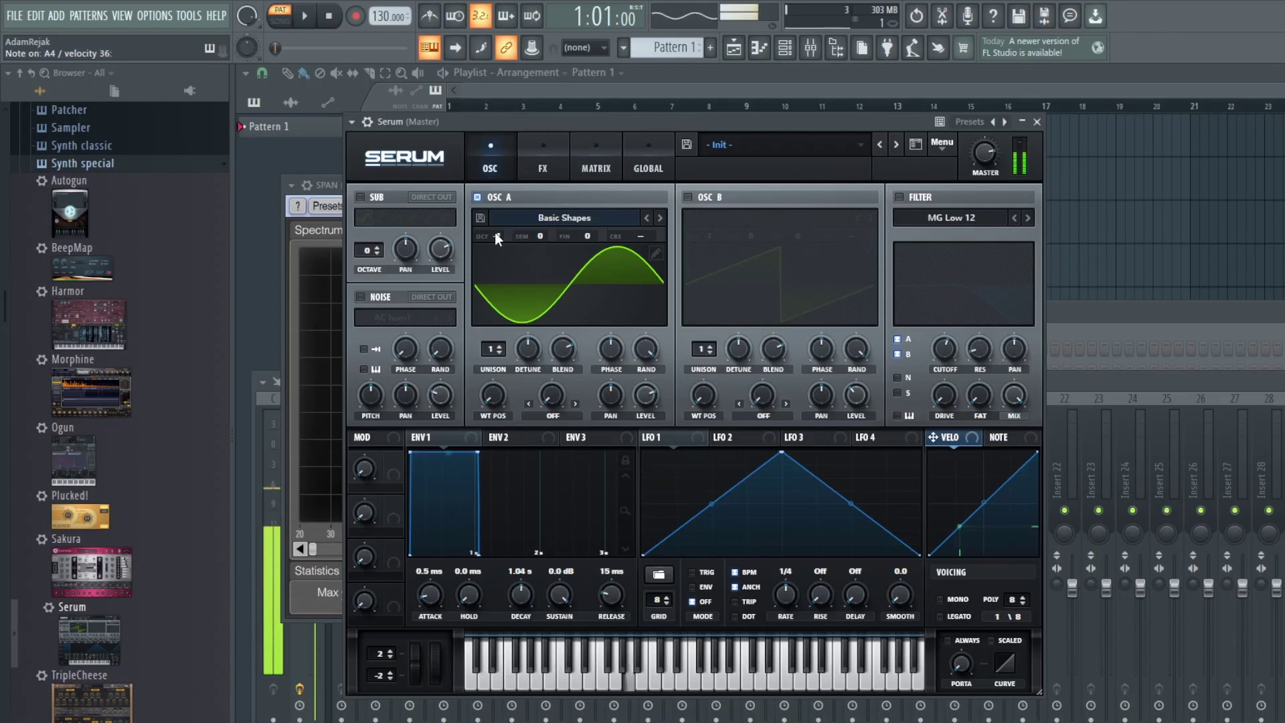
left_click_drag(495, 232, 495, 235)
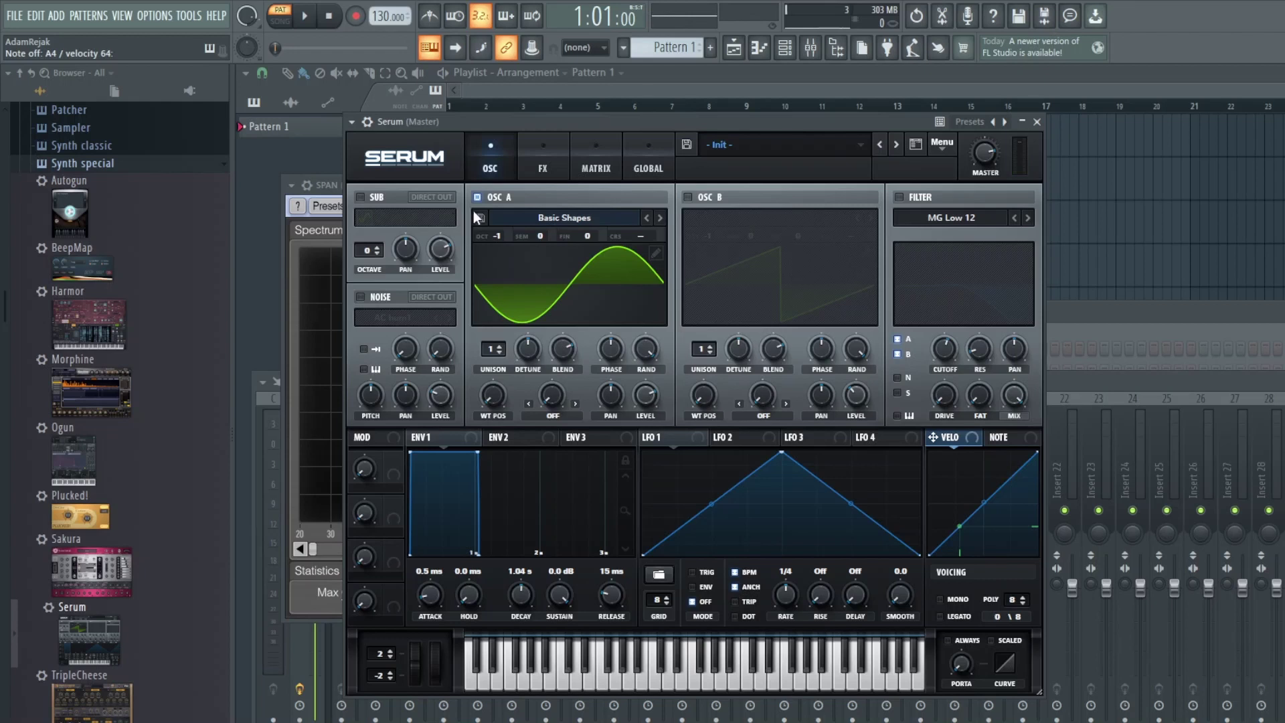
Turn oscillator B on and oscillator A off, and play a note to audition the saw alone.
left_click(689, 197)
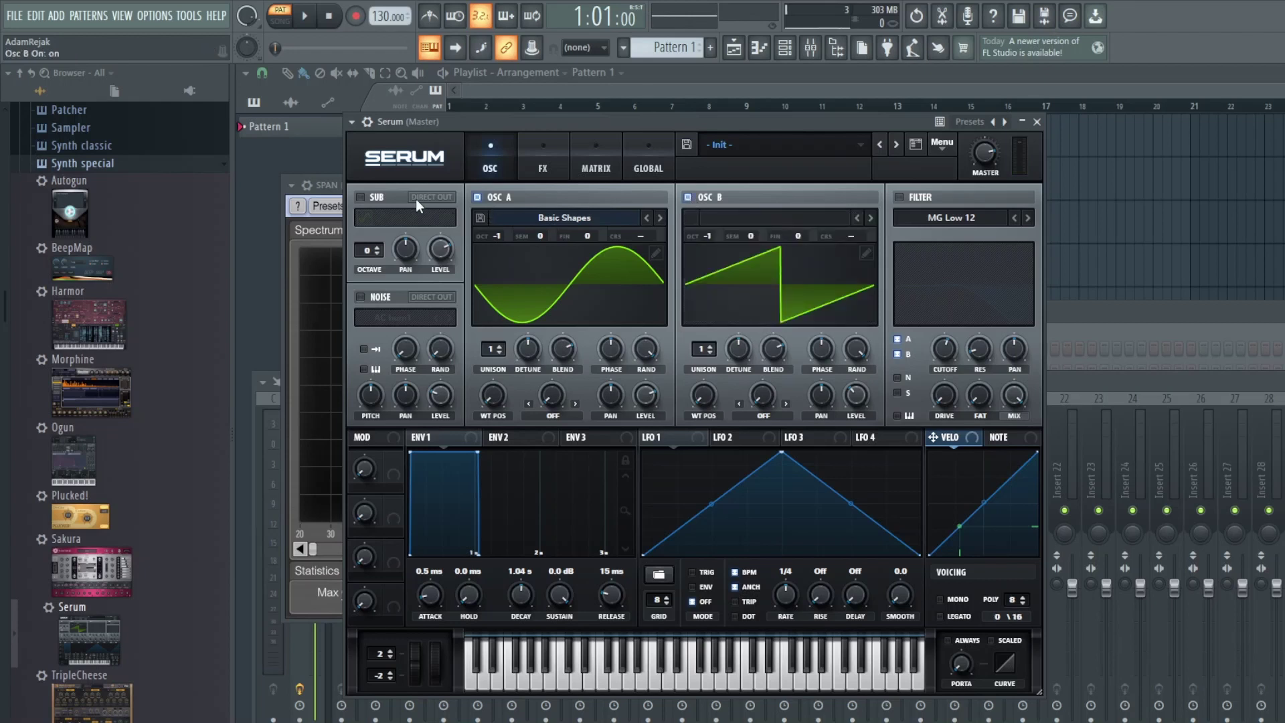
left_click(477, 197)
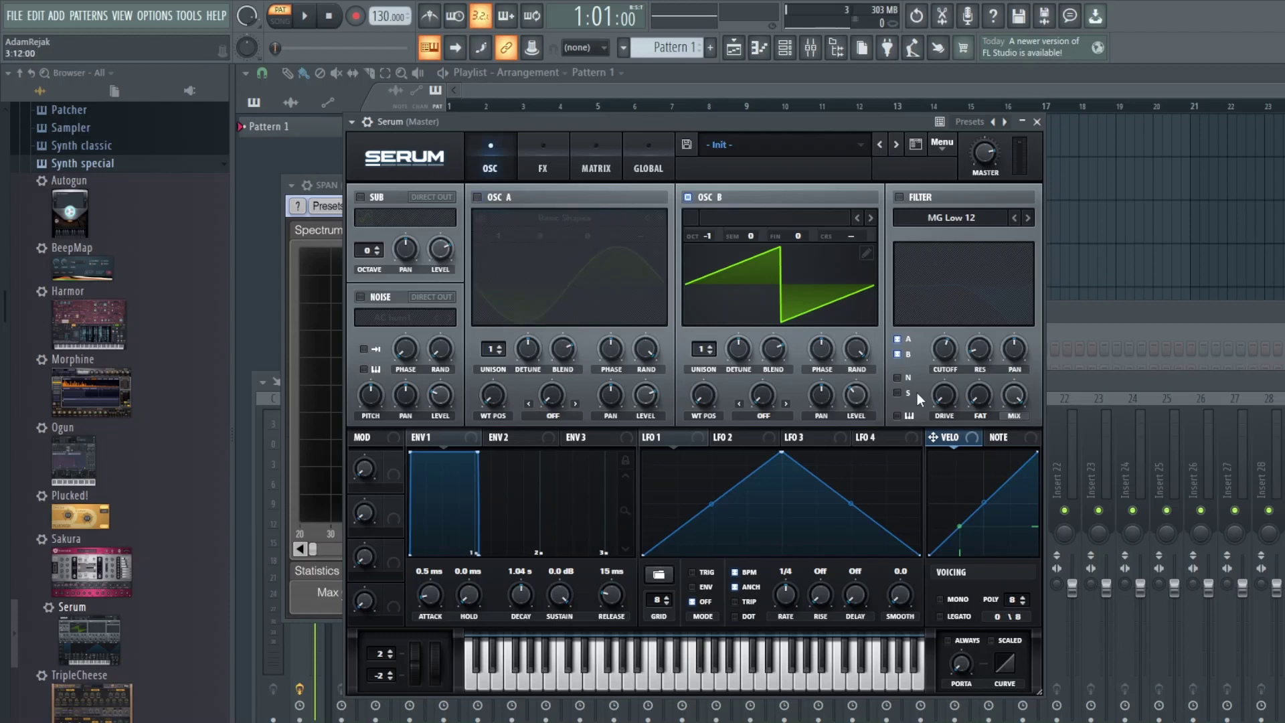
key("m")
Turn oscillator A back on and raise oscillator B's level to about 57% while playing notes.
left_click(477, 197)
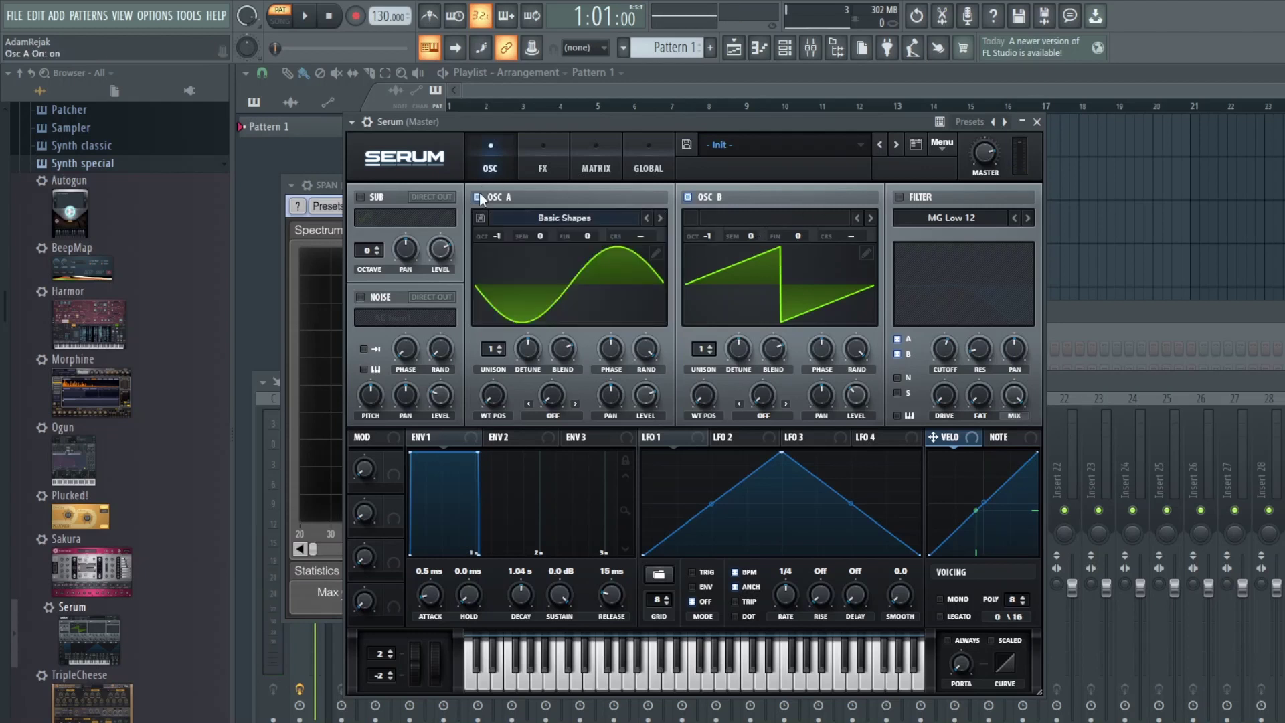
key("m")
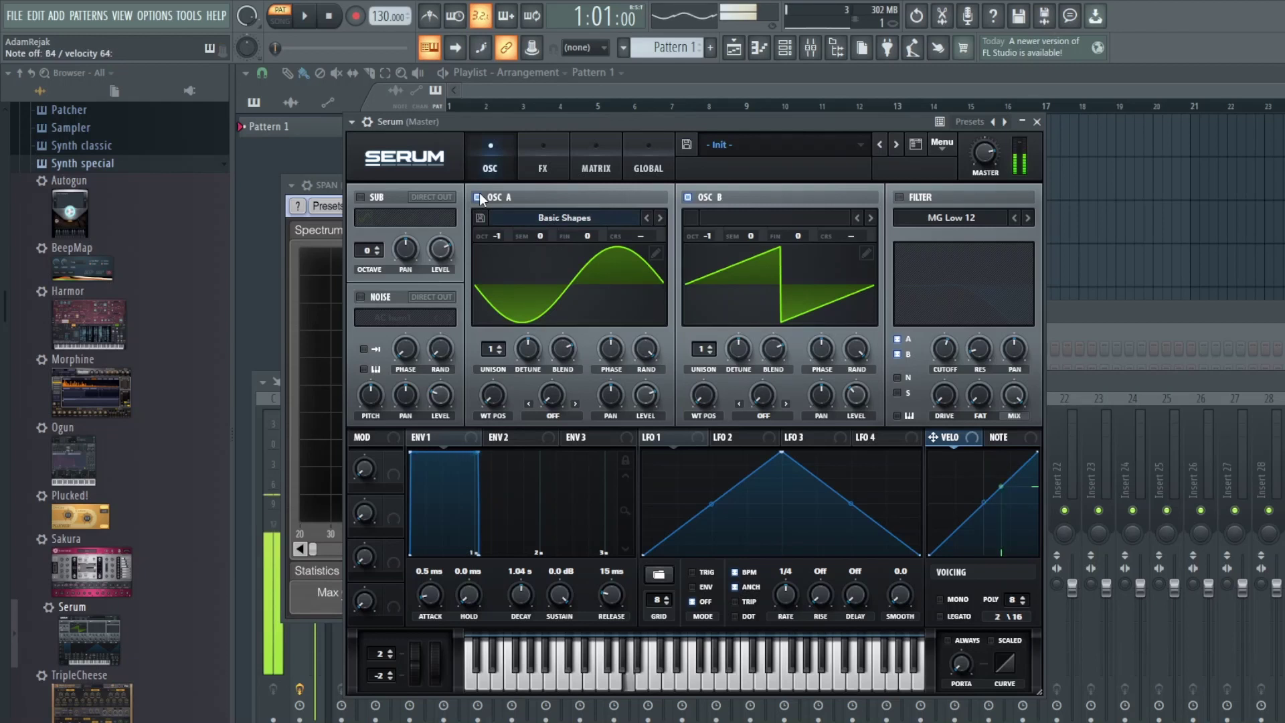
key("m")
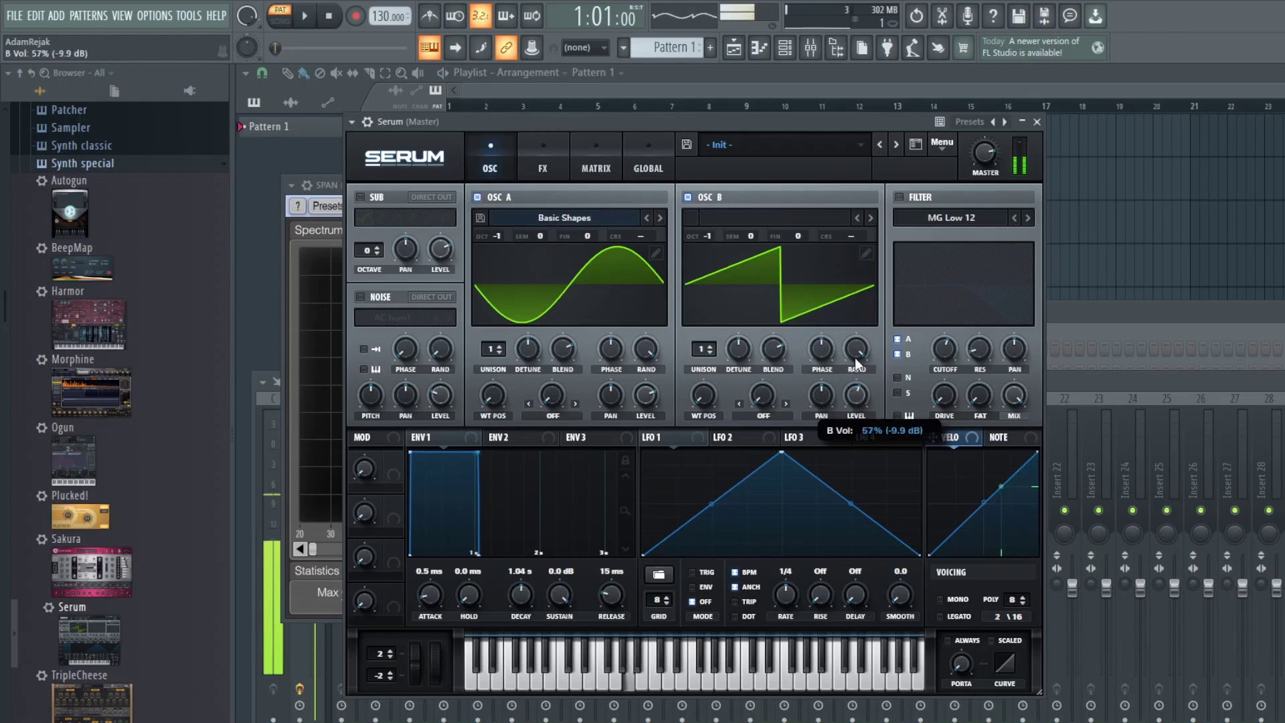
Turn off oscillator B and lower the Env 1 sustain to -oo dB.
left_click(686, 197)
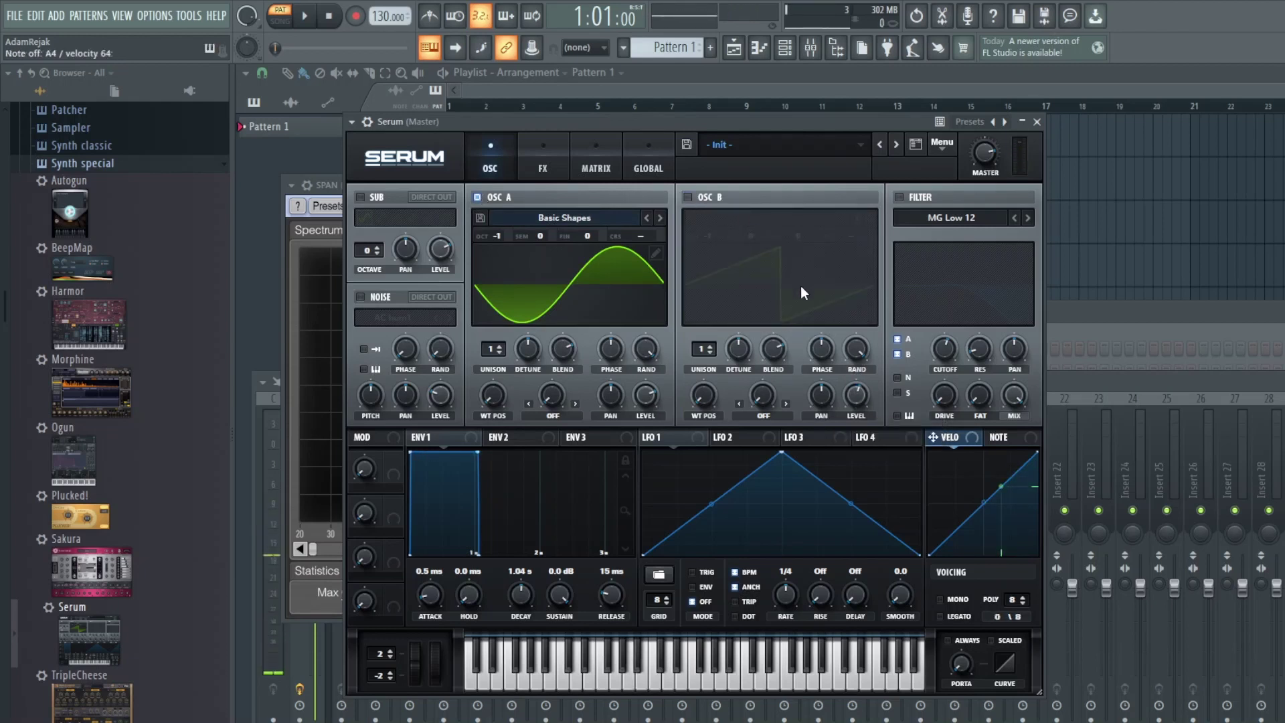
left_click_drag(561, 589, 561, 710)
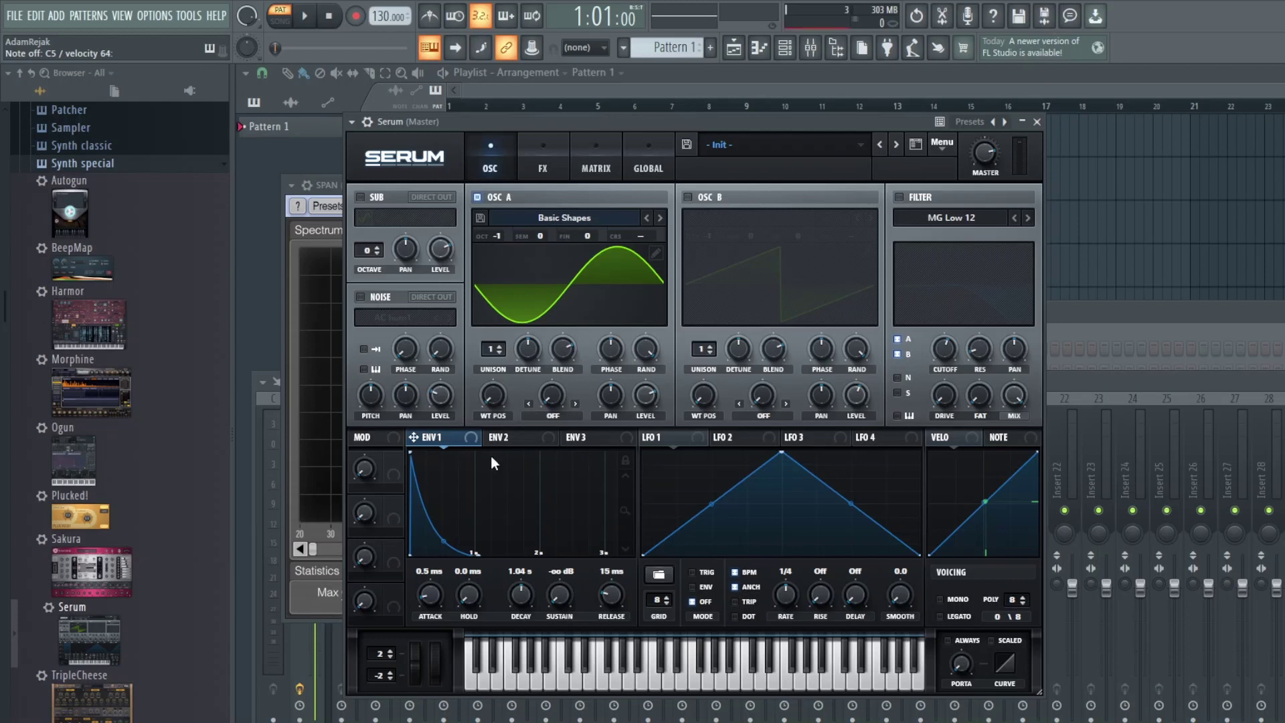
Turn on oscillator B and the filter, with only oscillator B routed through the filter.
left_click(688, 197)
left_click(898, 197)
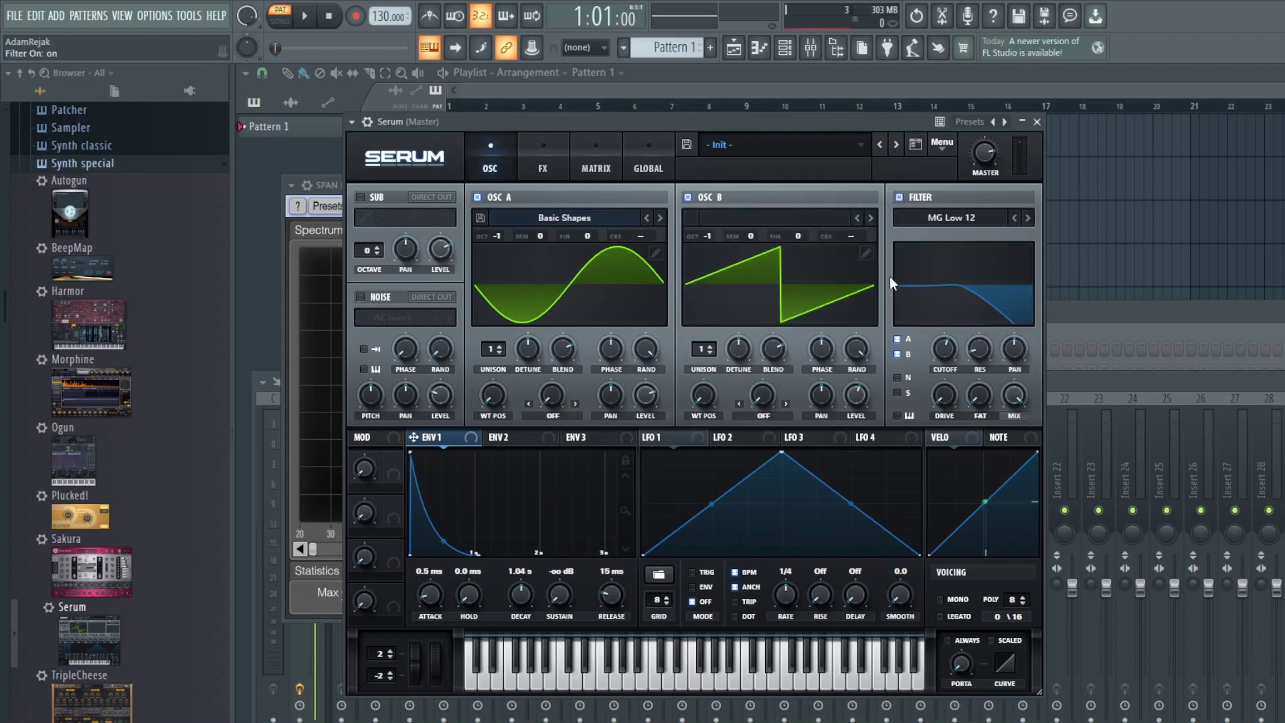
left_click(897, 354)
left_click(898, 338)
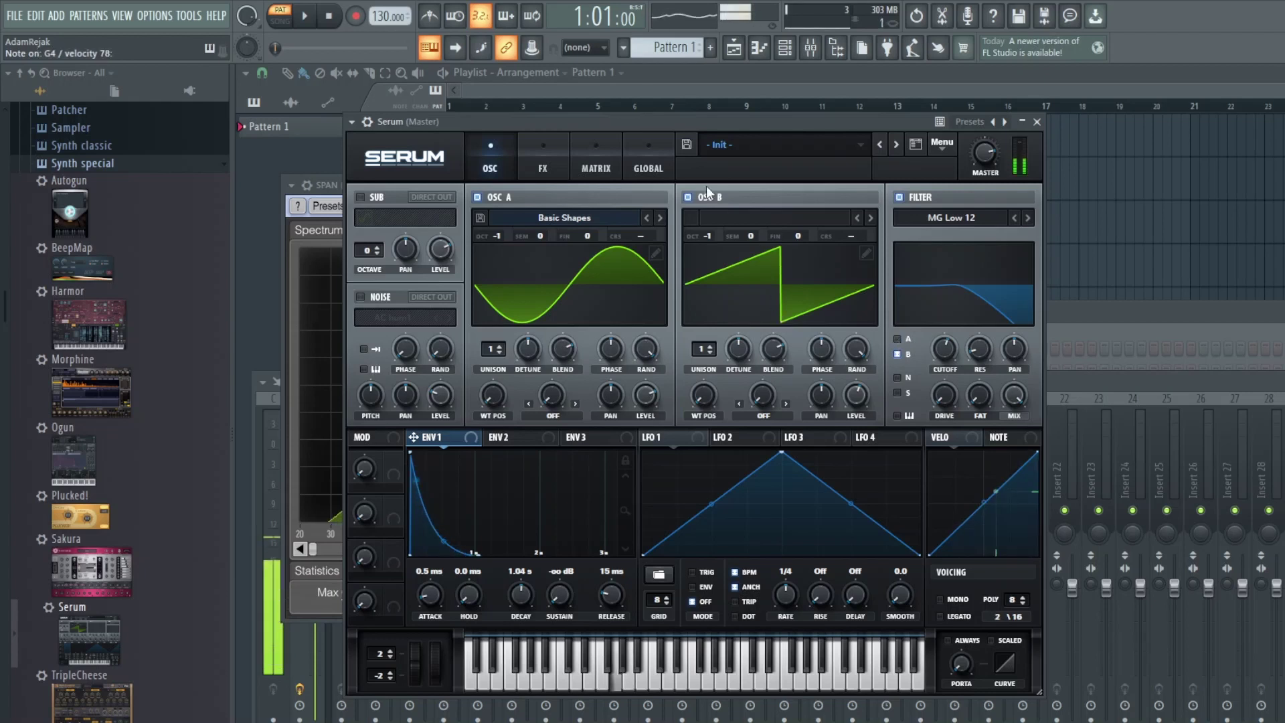
Lower the filter cutoff slightly and raise the filter drive.
left_click_drag(963, 353, 948, 355)
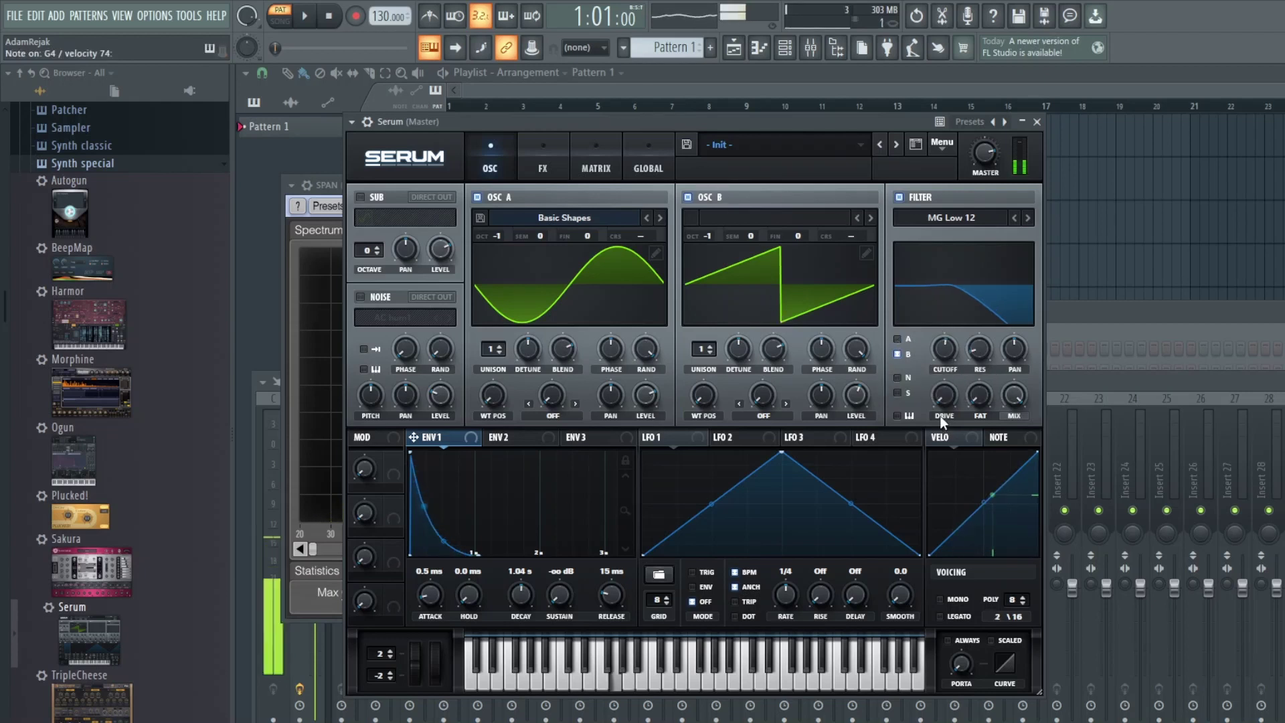
mouse_move(941, 399)
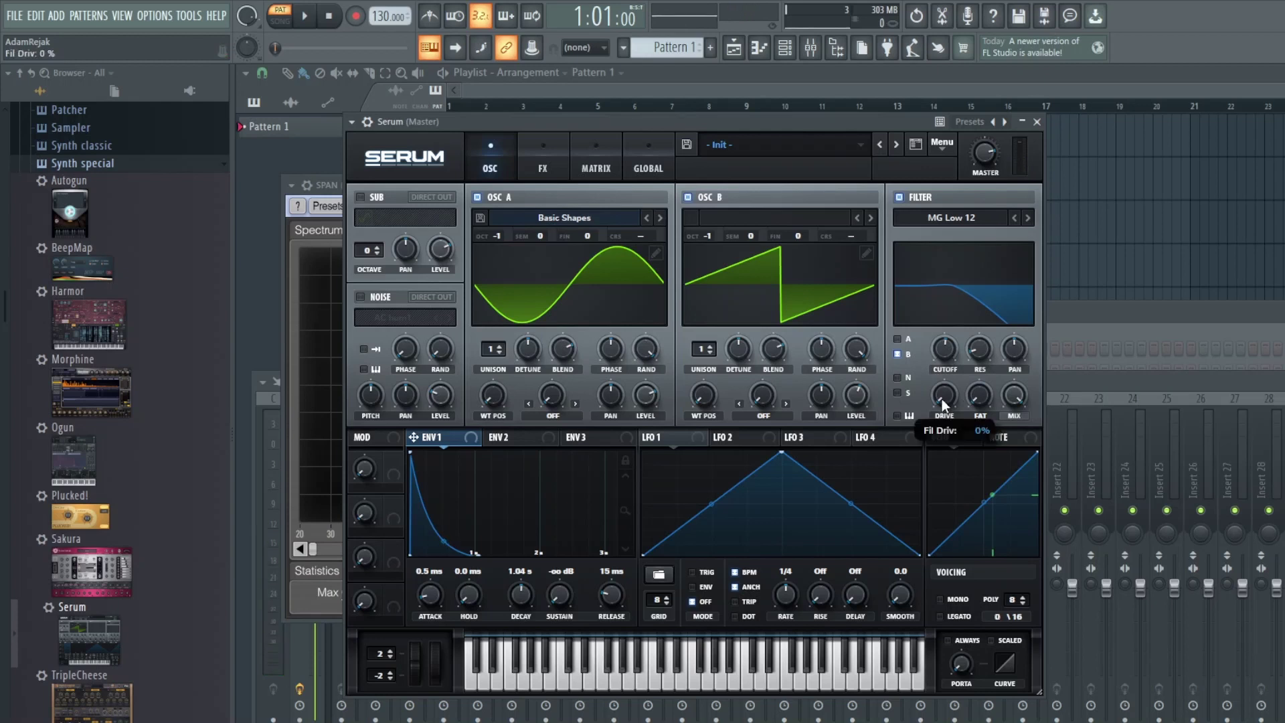
left_click_drag(941, 399, 942, 351)
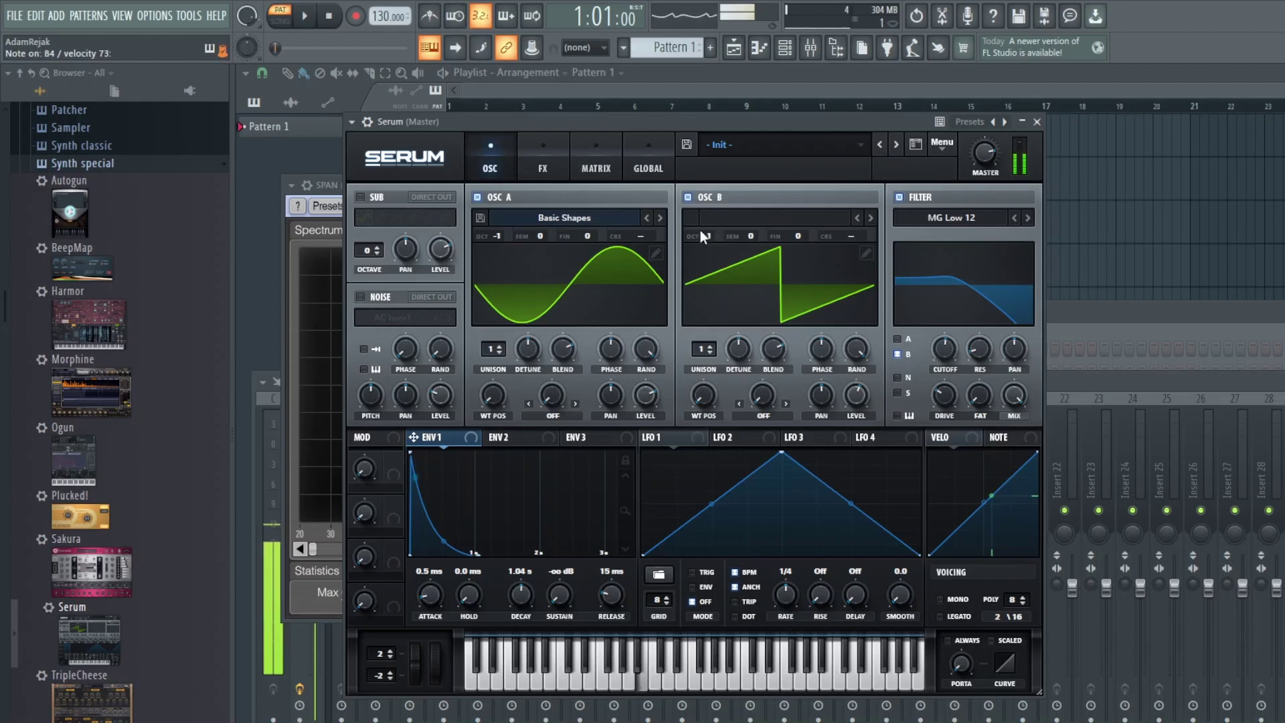
Set the octave of both oscillator B and oscillator A to -2.
left_click_drag(701, 230, 700, 247)
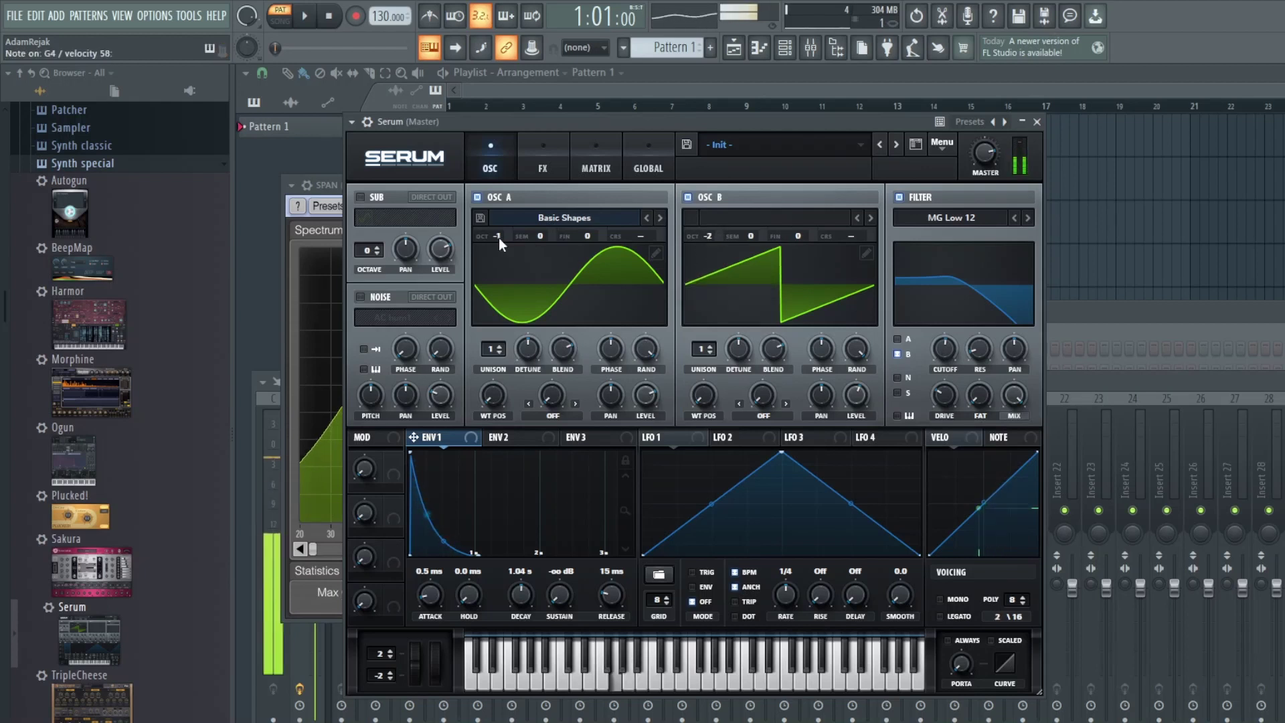
left_click_drag(499, 238, 500, 276)
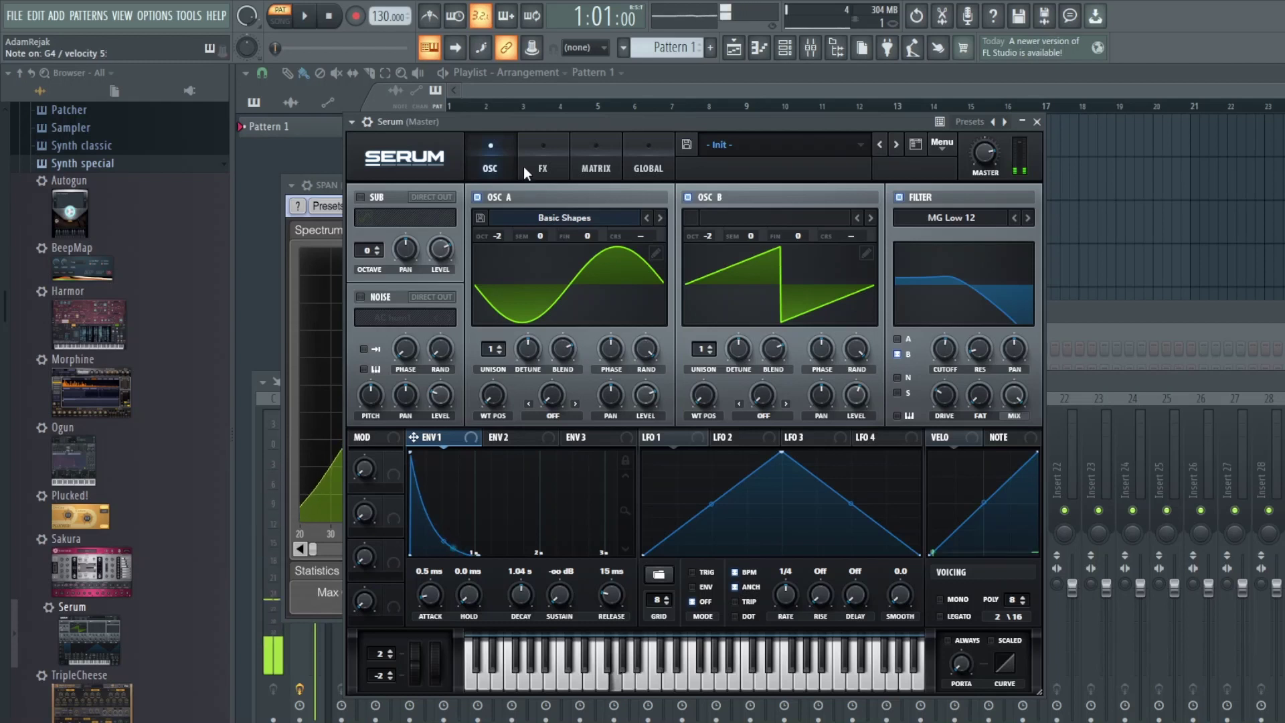
Turn on the sub oscillator with its sine waveform and lower its octave.
left_click(359, 197)
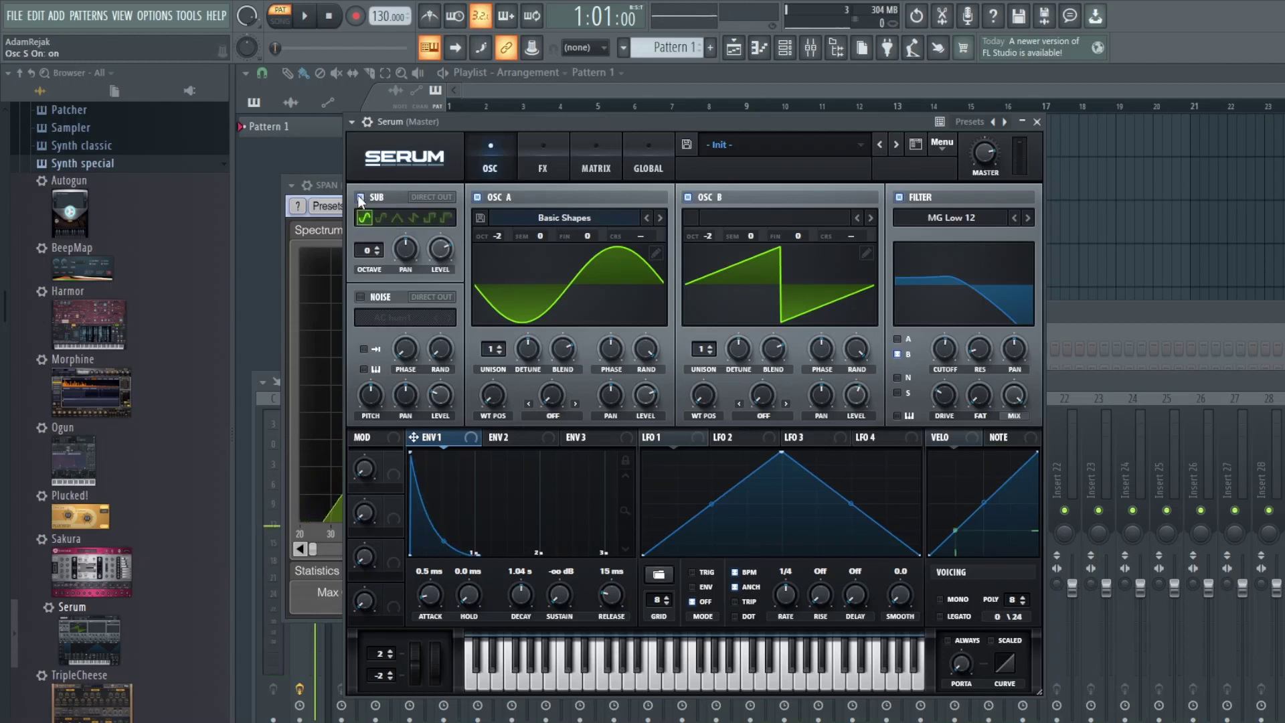
left_click(377, 254)
left_click(378, 254)
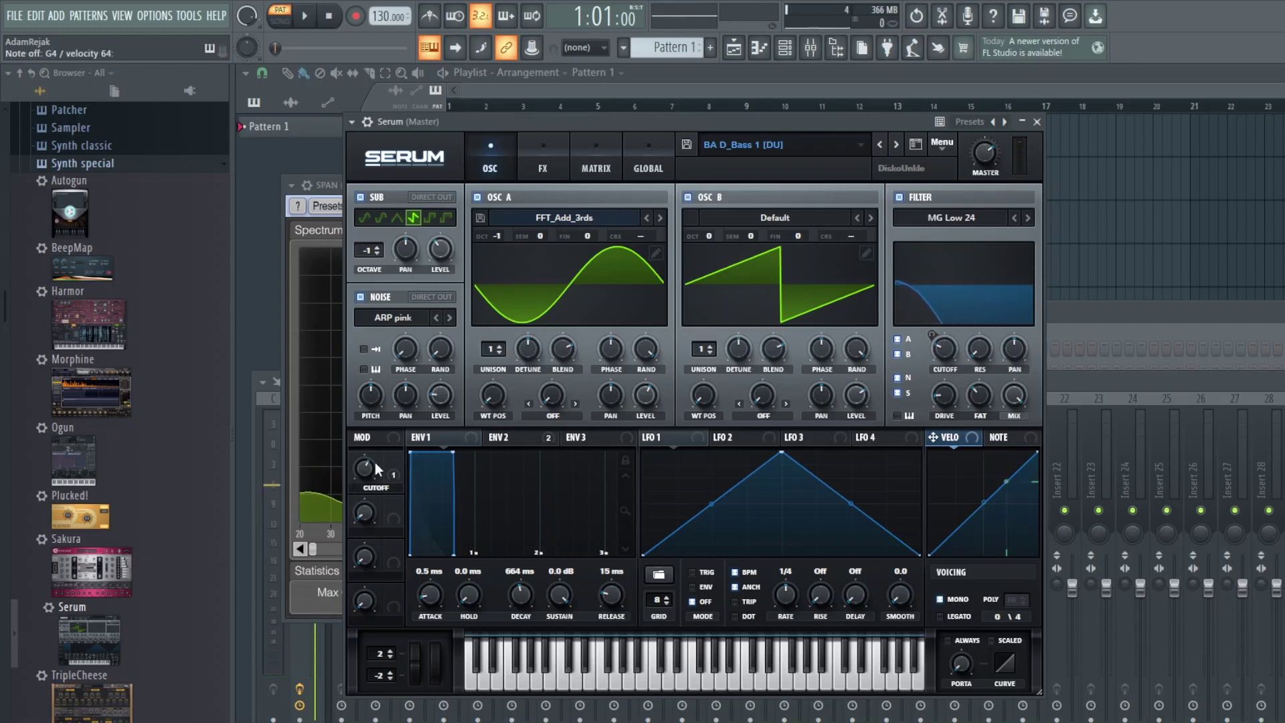
Sweep the BA D_Bass 1 preset's Cutoff macro through 58% and bring it back down.
mouse_move(365, 477)
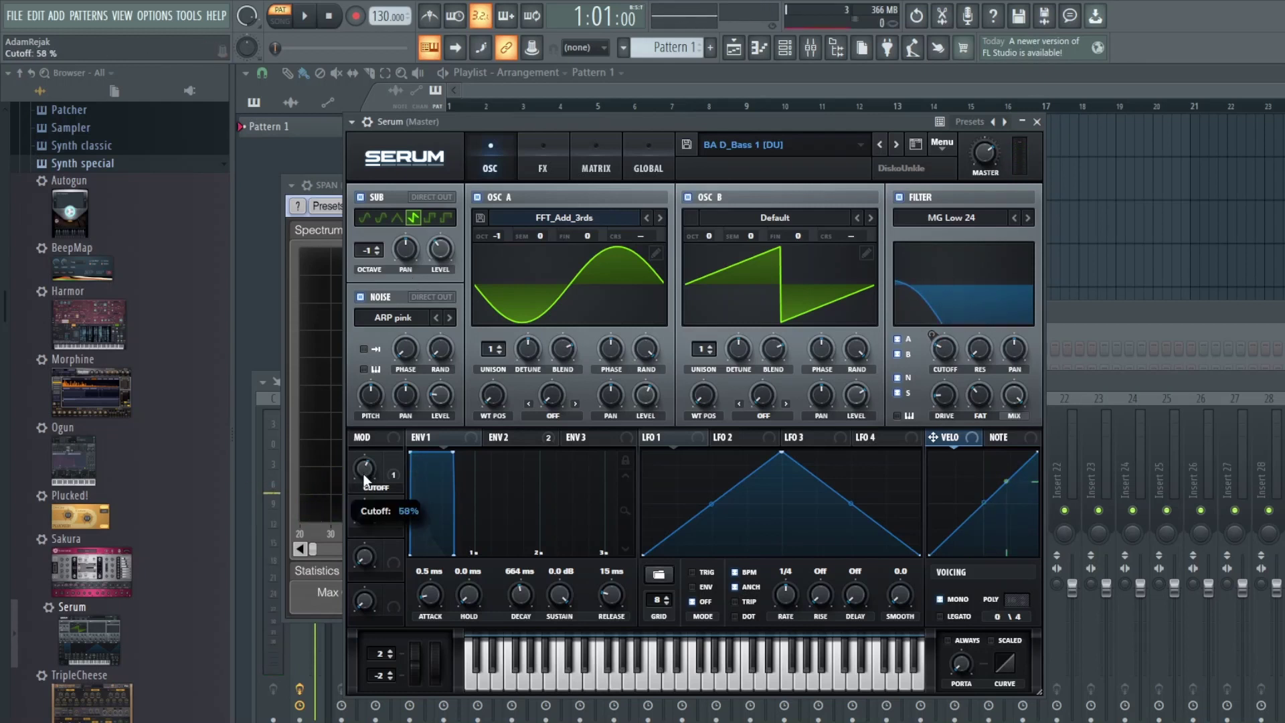
left_click_drag(365, 477, 384, 601)
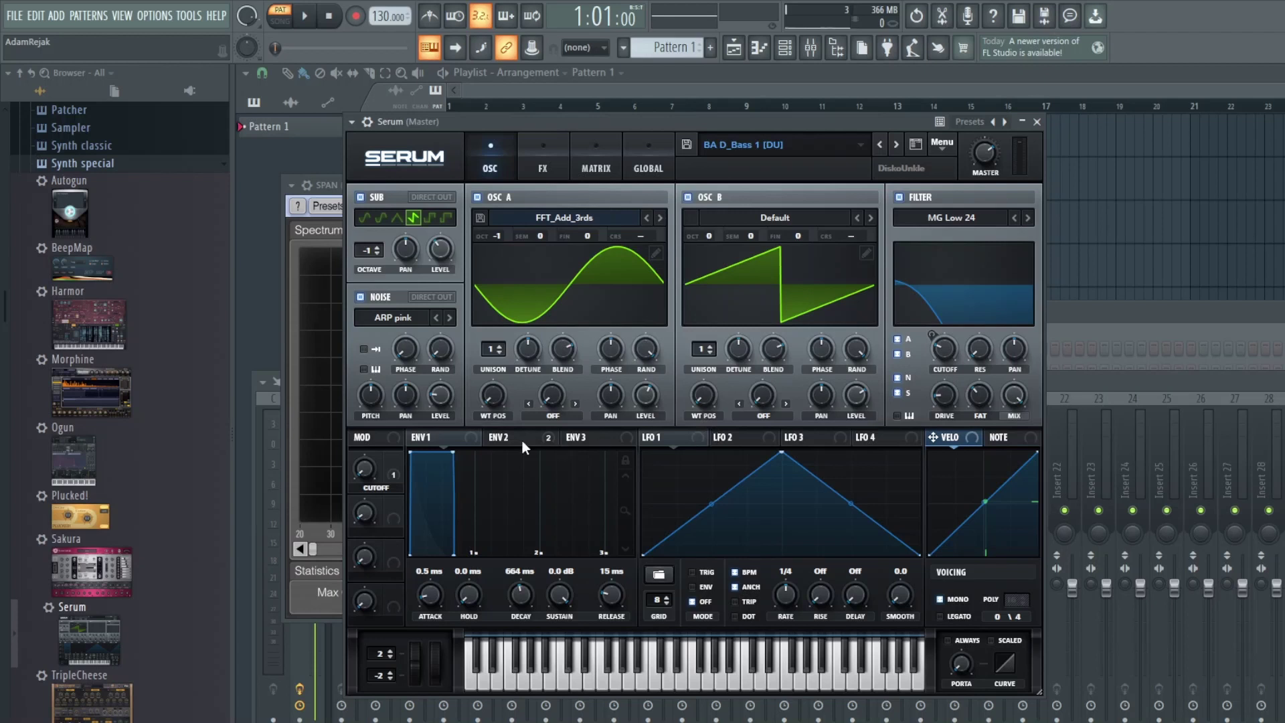
Inspect the preset's effects rack and its Env 2 settings that modulate the filter cutoff.
left_click(541, 164)
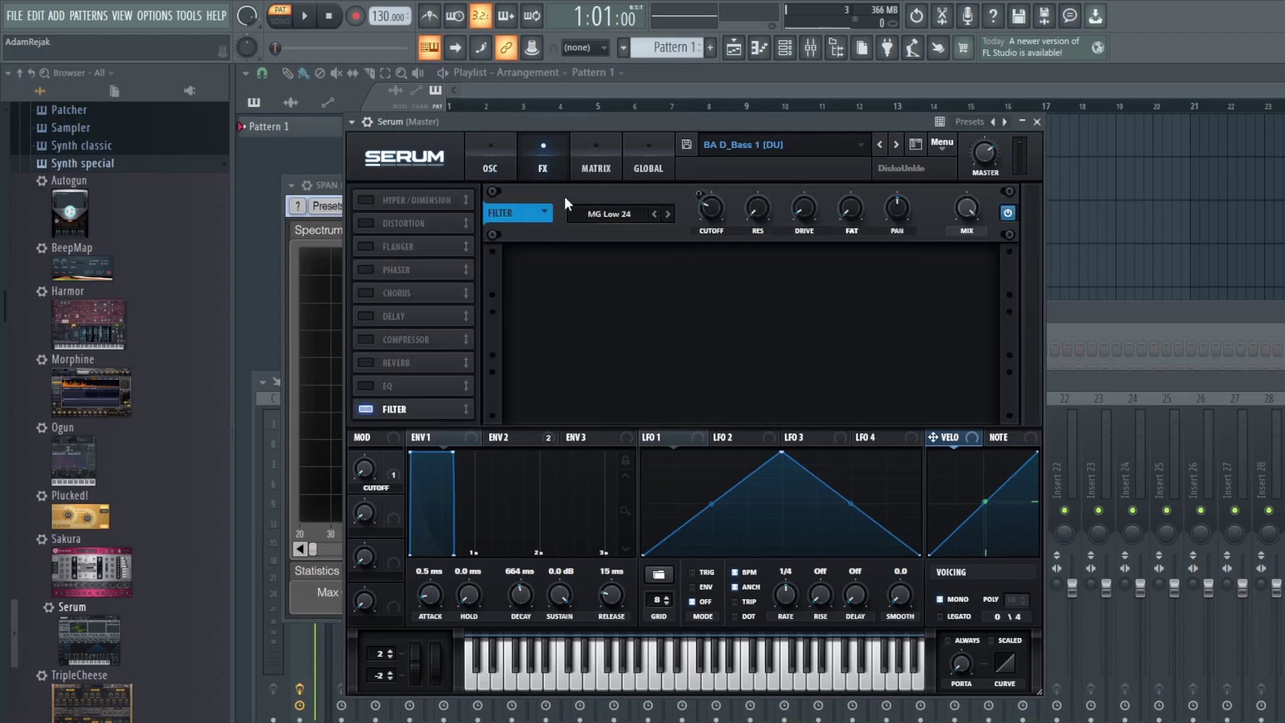
left_click(492, 168)
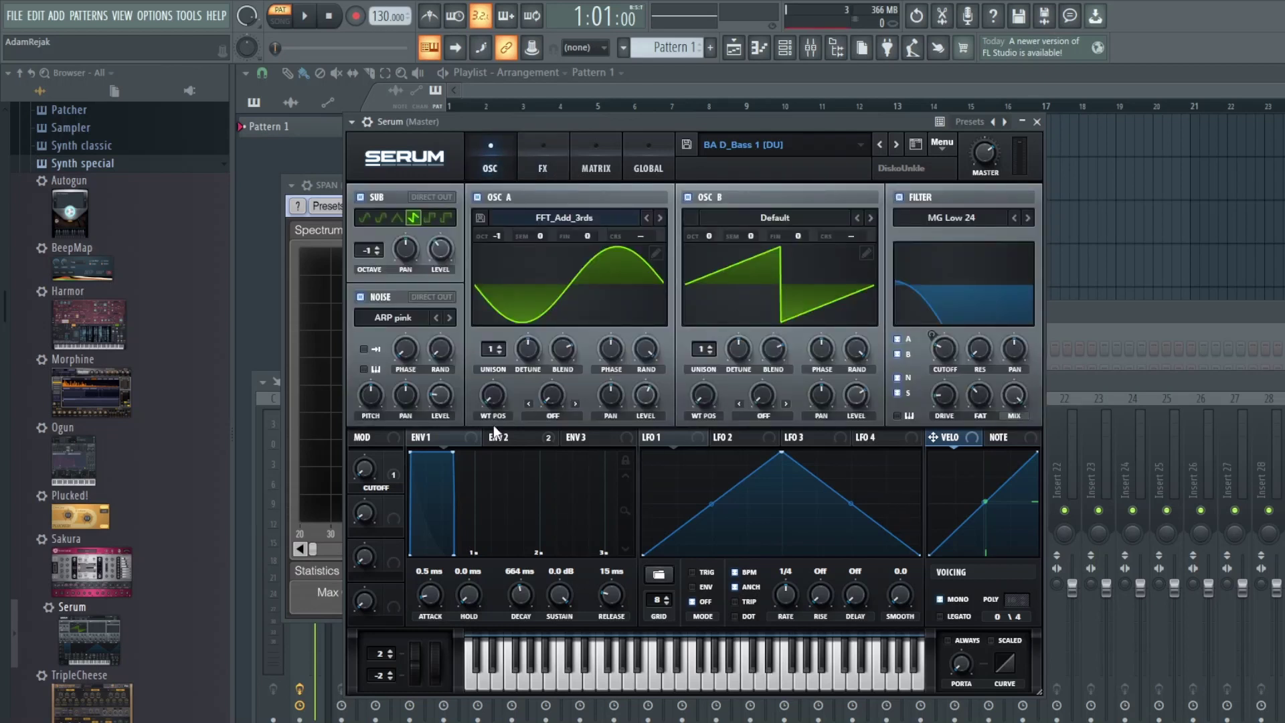
left_click(504, 443)
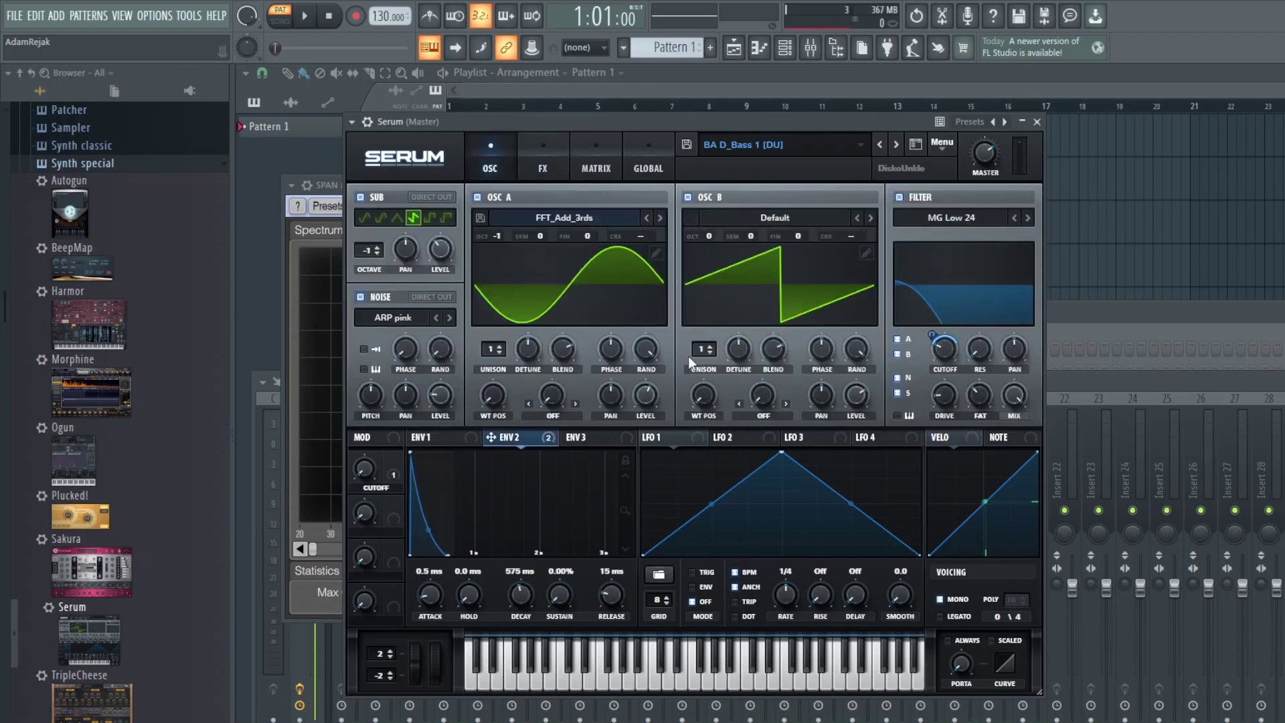